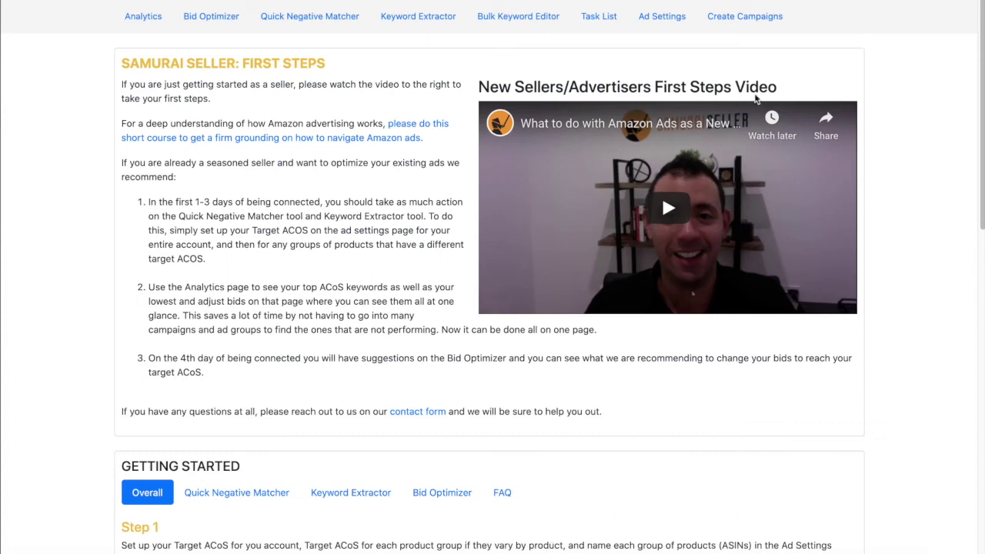
Step: Open the Create Campaigns wizard from the top navigation bar
{"action": "left_click", "coordinate": [723, 19]}
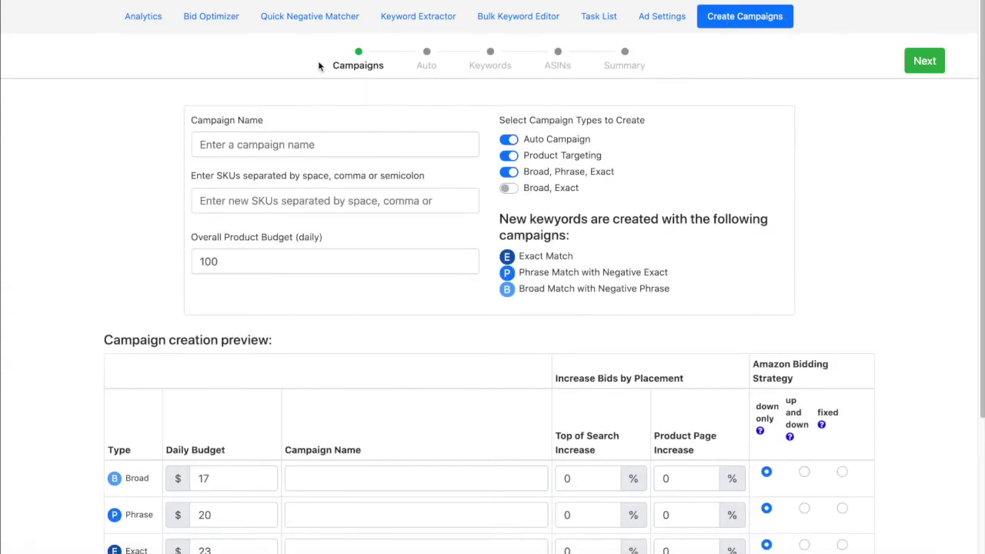
Step: Name the campaign 'Extension Cord ASIN 3 ft white'
{"action": "left_click_drag", "start_coordinate": [410, 77], "coordinate": [654, 70]}
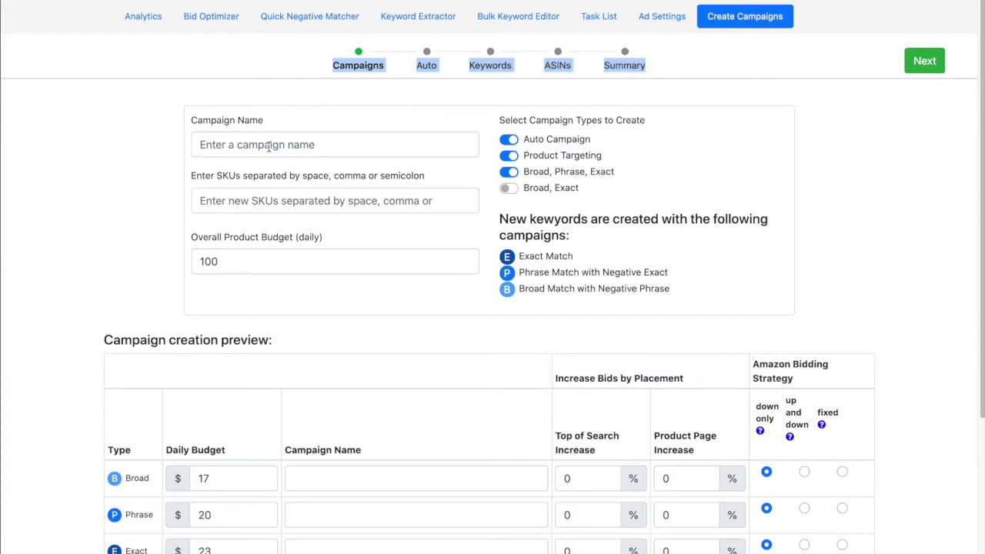
{"action": "left_click", "coordinate": [239, 141]}
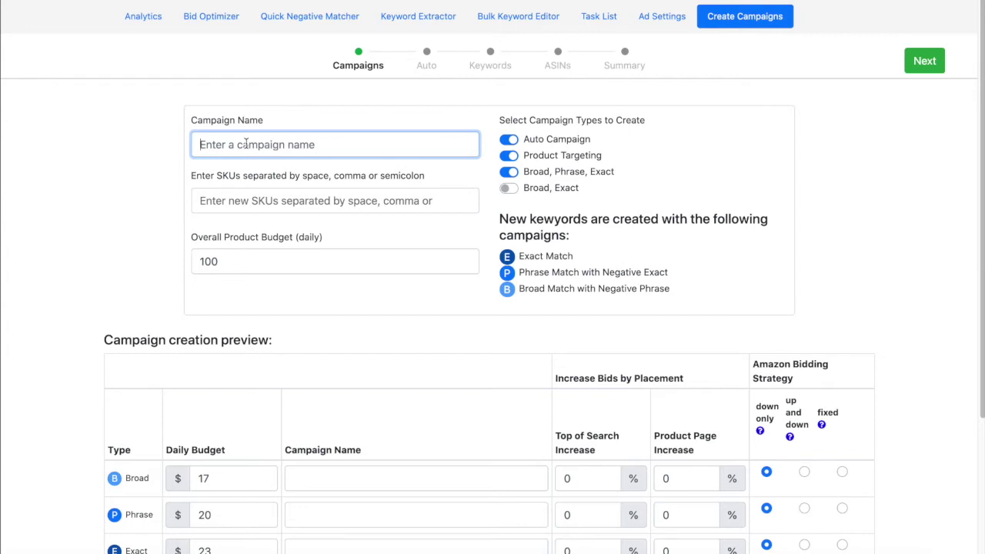
{"action": "type", "text": "Ec"}
{"action": "key", "text": "BackSpace"}
{"action": "type", "text": "xtension Cord ASIN "}
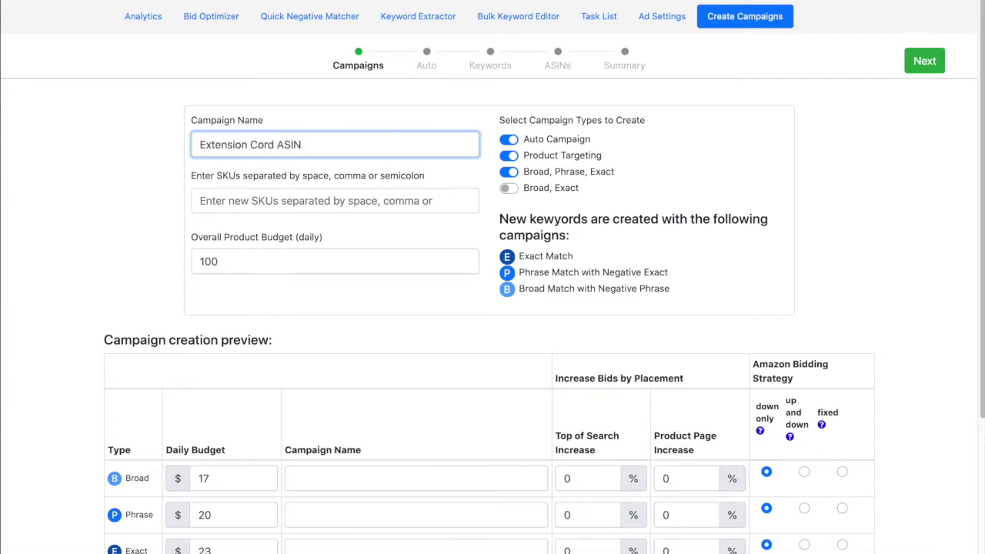
{"action": "type", "text": "3 ft white"}
Step: Paste the product's verified SKU and add it to the campaign
{"action": "left_click", "coordinate": [259, 202]}
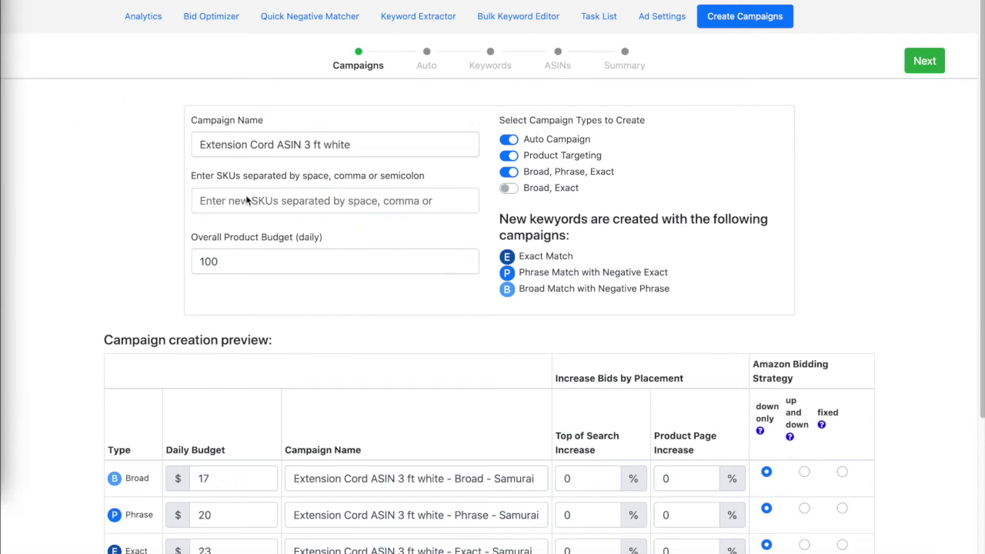
{"action": "left_click", "coordinate": [246, 200]}
{"action": "key", "text": "ctrl+v"}
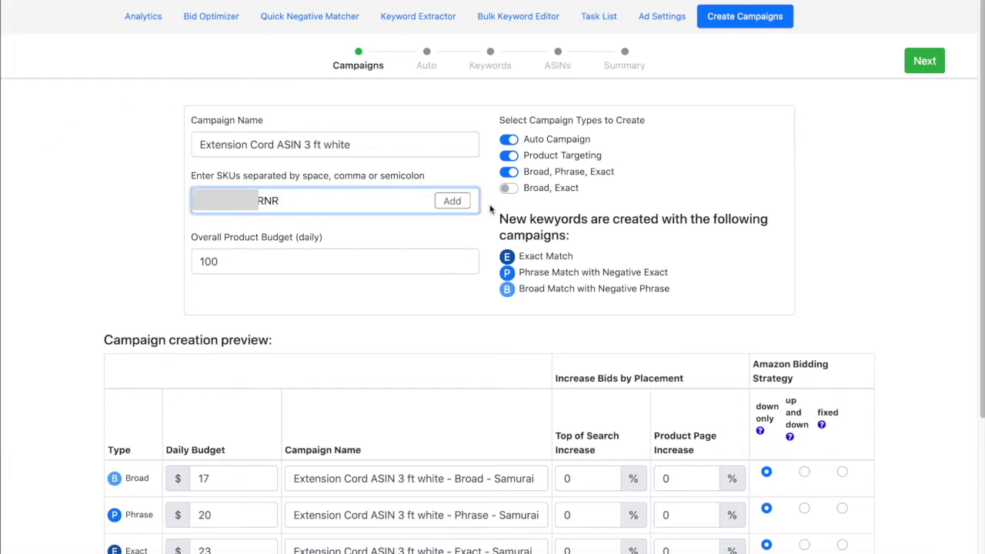
{"action": "left_click", "coordinate": [452, 202]}
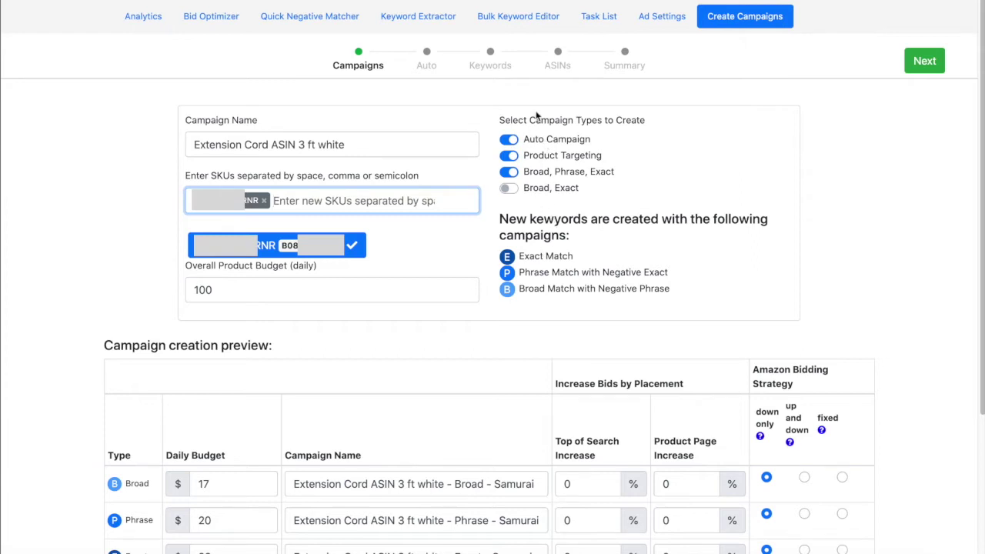
Step: Keep Auto Campaign on and end with Broad, Phrase, Exact keyword campaigns selected, budget unchanged at 80
{"action": "left_click", "coordinate": [505, 141]}
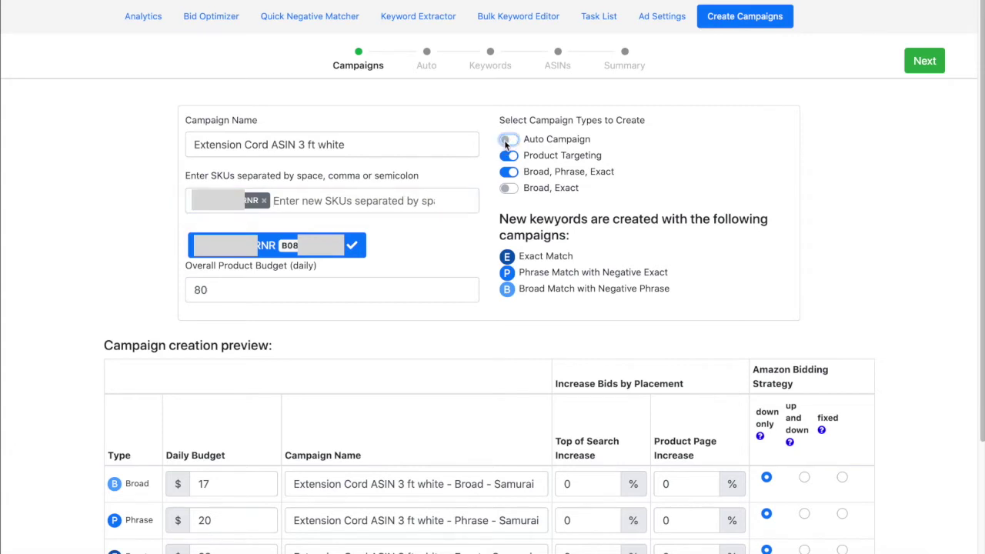
{"action": "left_click", "coordinate": [505, 142]}
{"action": "left_click", "coordinate": [509, 188]}
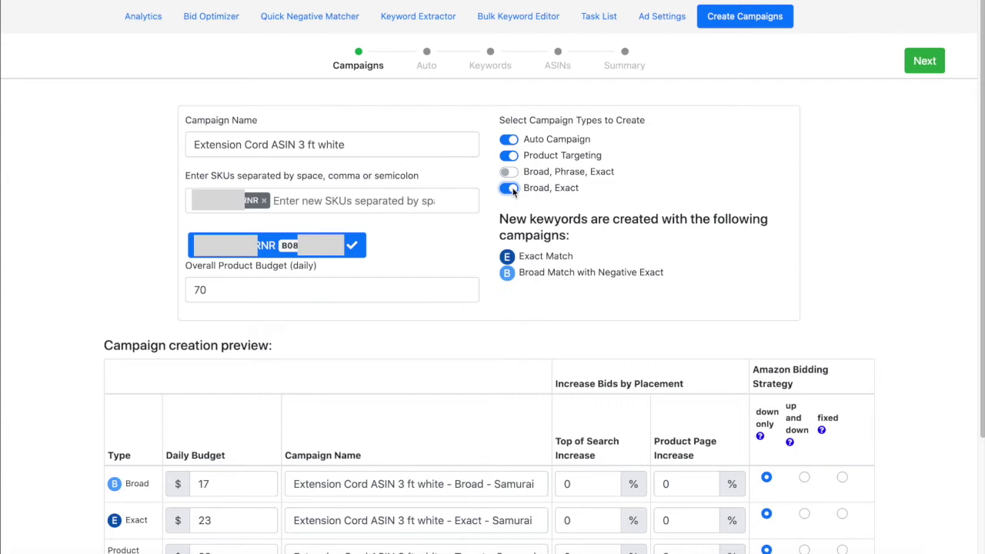
{"action": "left_click_drag", "start_coordinate": [498, 219], "coordinate": [672, 271]}
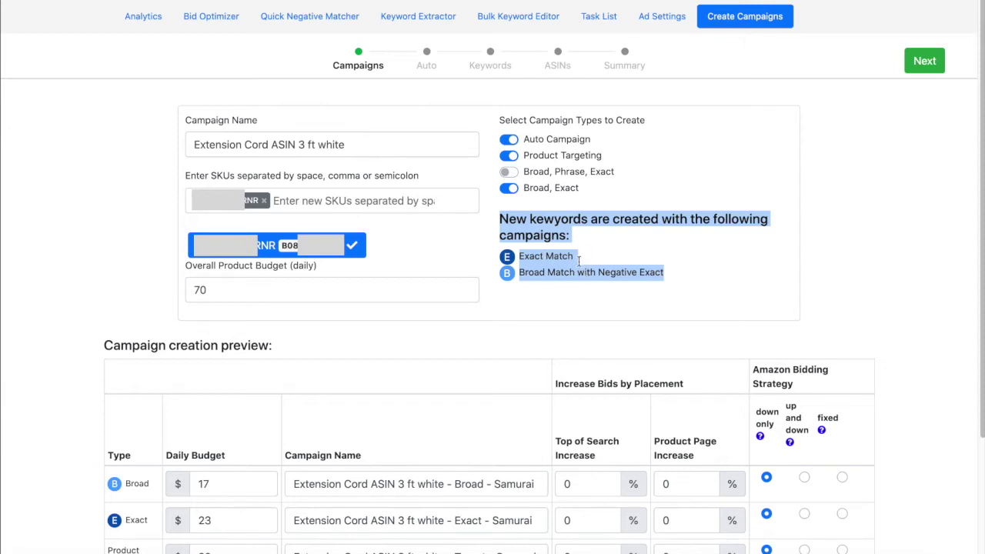
{"action": "left_click", "coordinate": [512, 174]}
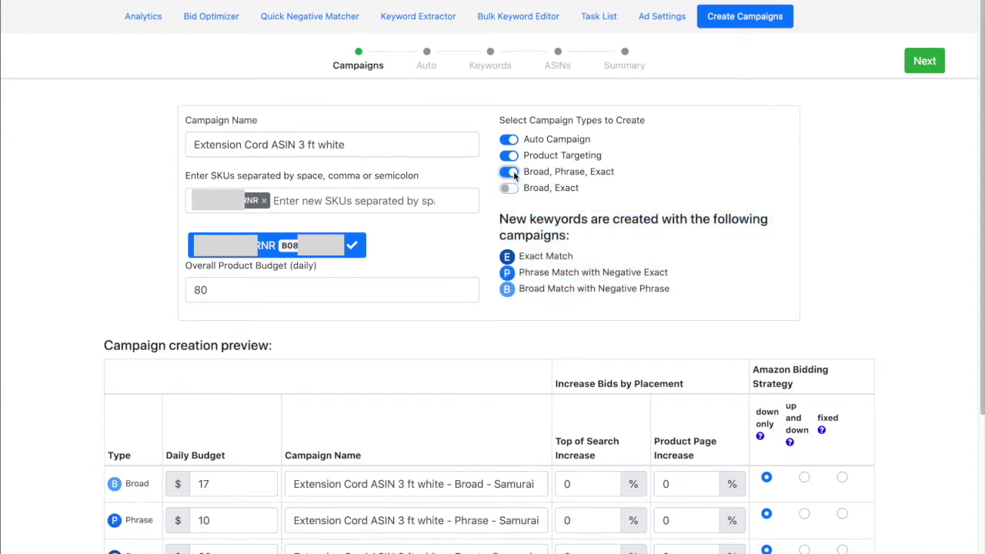
{"action": "left_click_drag", "start_coordinate": [500, 219], "coordinate": [675, 305]}
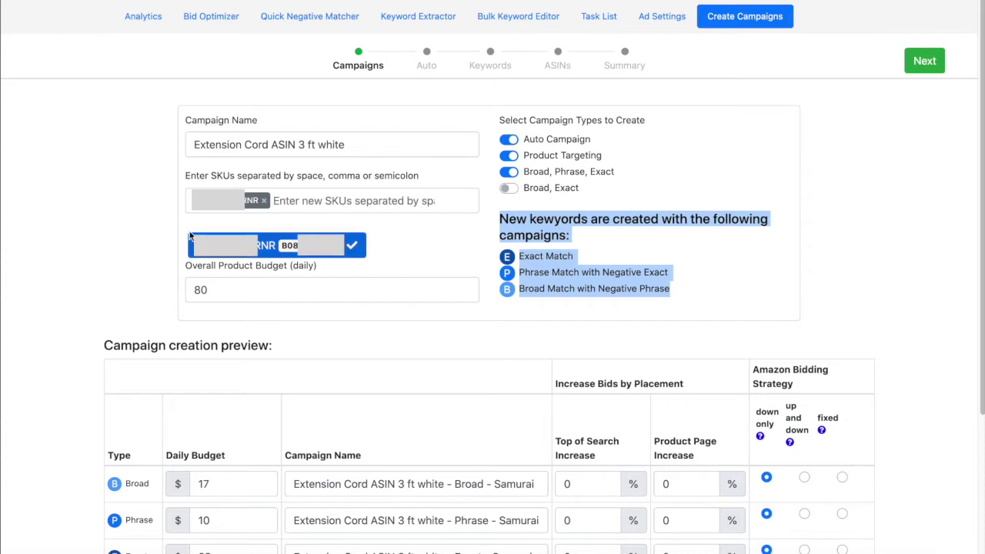
{"action": "left_click", "coordinate": [143, 225]}
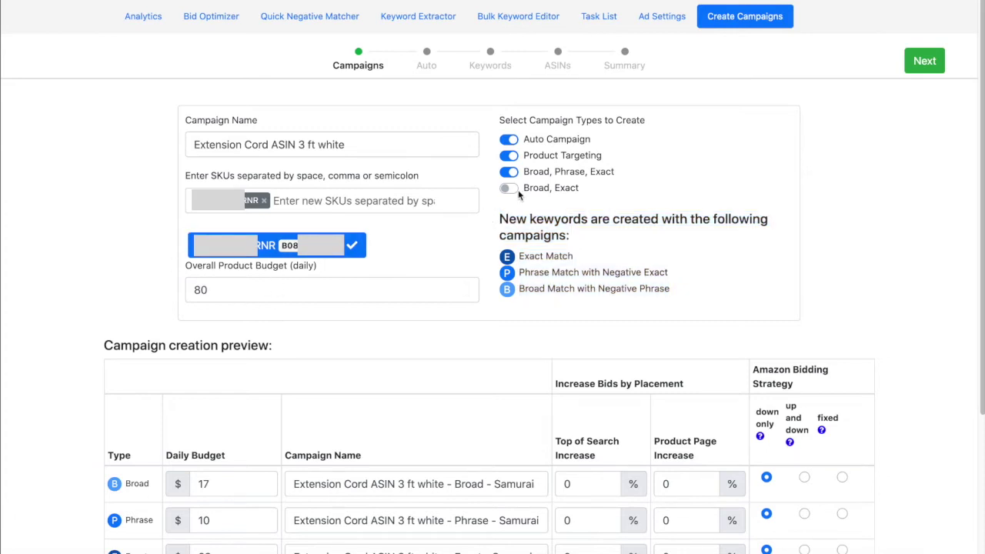
{"action": "left_click", "coordinate": [509, 188]}
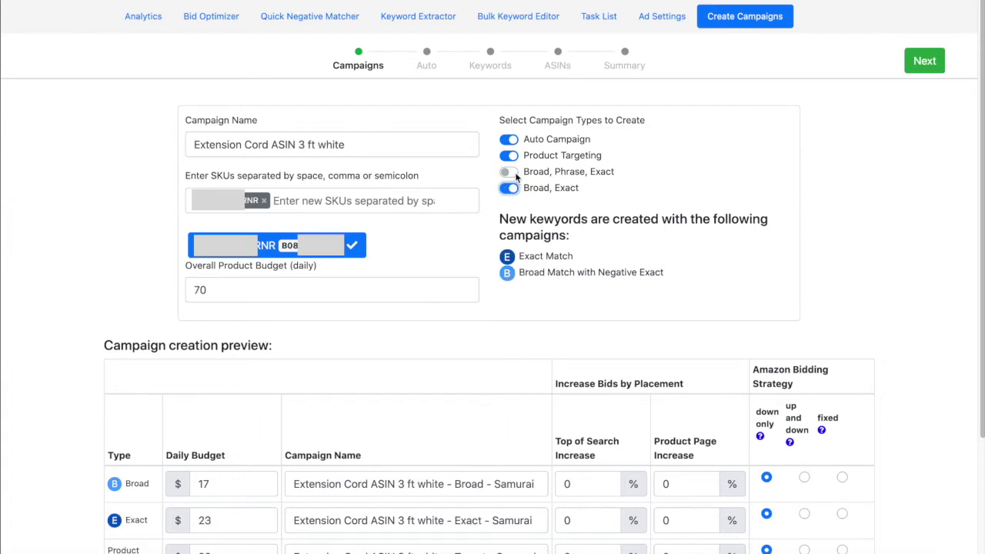
{"action": "left_click", "coordinate": [511, 173]}
{"action": "left_click", "coordinate": [223, 286]}
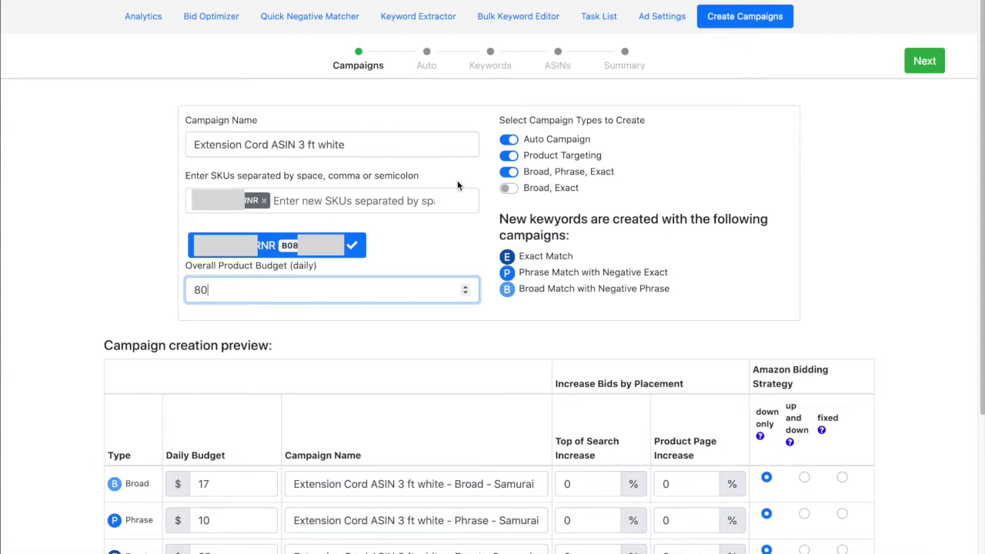
Step: Enter 4 as the Overall Product Budget
{"action": "key", "text": "BackSpace"}
{"action": "key", "text": "BackSpace"}
{"action": "type", "text": "4"}
{"action": "left_click", "coordinate": [79, 205]}
{"action": "scroll", "coordinate": [33, 360], "scroll_direction": "down", "scroll_amount": 1}
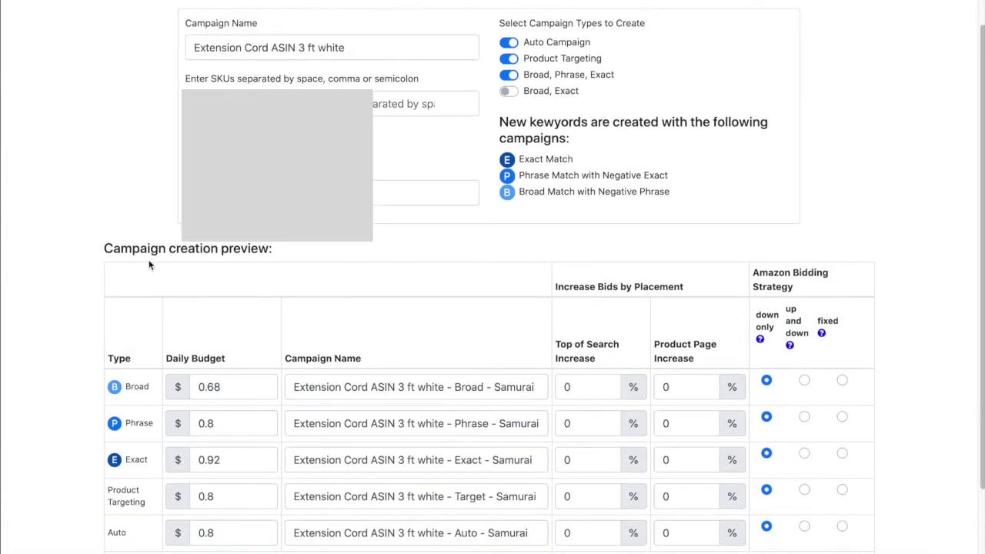
{"action": "scroll", "coordinate": [78, 355], "scroll_direction": "down", "scroll_amount": 1}
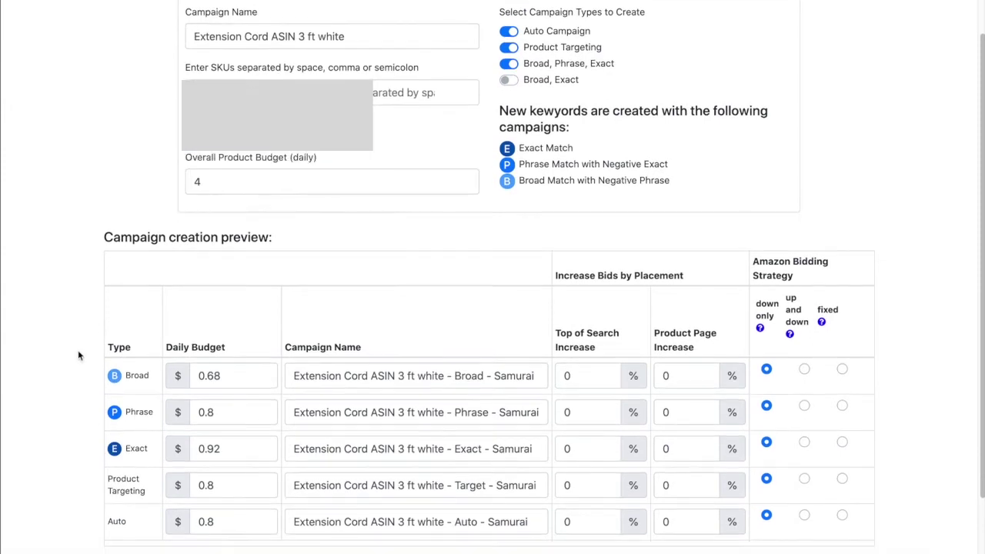
Step: Set the Broad, Phrase and Exact campaigns' daily budgets to 1
{"action": "left_click", "coordinate": [228, 374]}
{"action": "key", "text": "BackSpace"}
{"action": "key", "text": "BackSpace"}
{"action": "key", "text": "BackSpace"}
{"action": "key", "text": "BackSpace"}
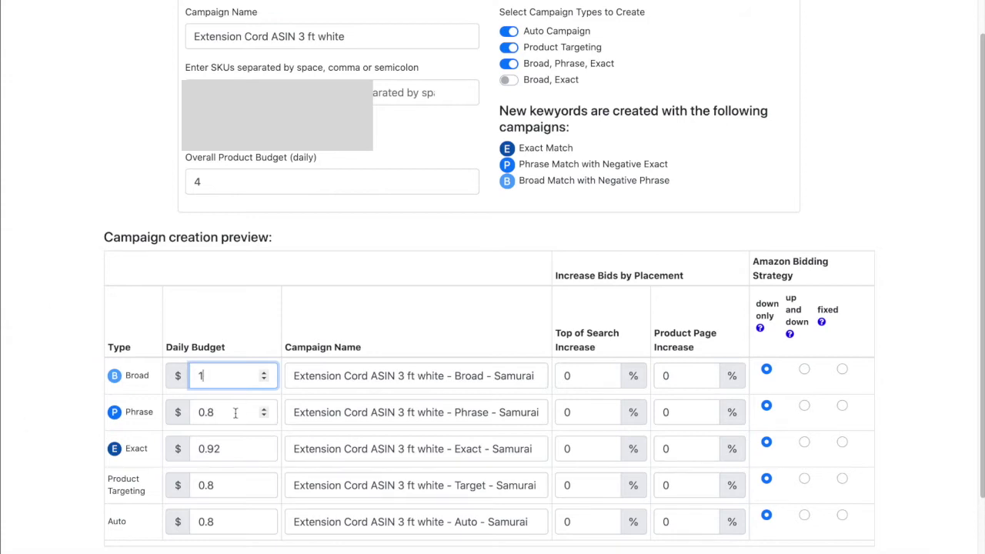
{"action": "left_click", "coordinate": [236, 413]}
{"action": "key", "text": "BackSpace"}
{"action": "key", "text": "BackSpace"}
{"action": "key", "text": "BackSpace"}
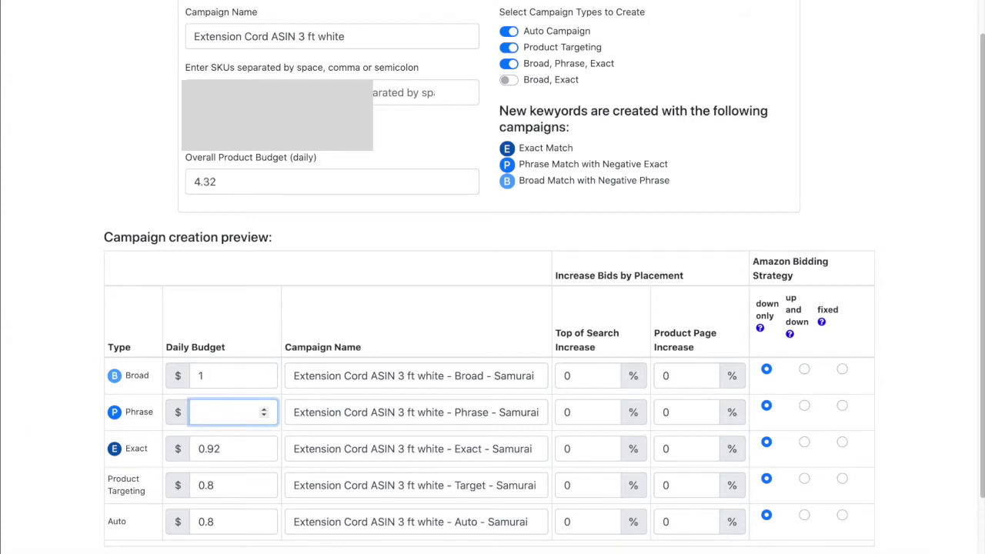
{"action": "type", "text": "1"}
{"action": "left_click", "coordinate": [235, 456]}
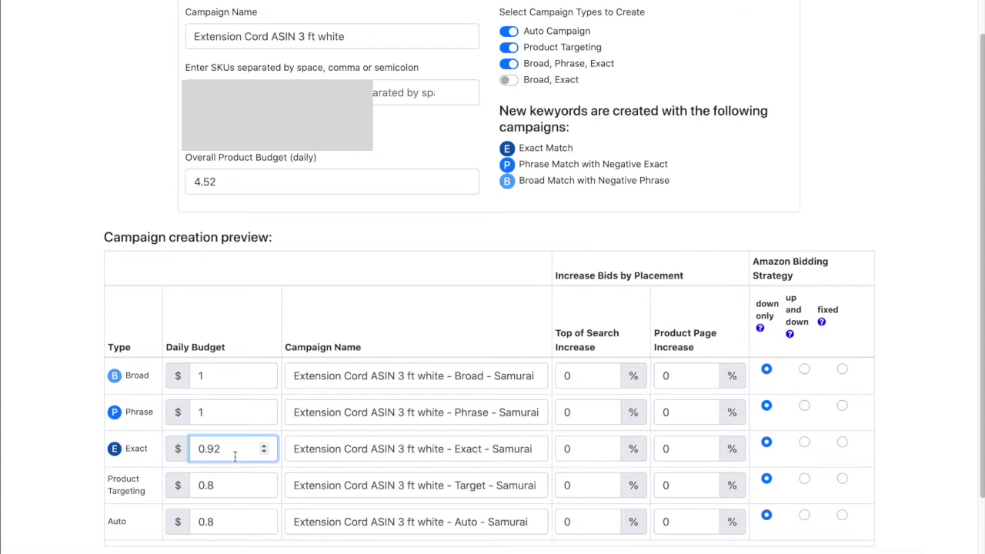
{"action": "key", "text": "BackSpace"}
{"action": "key", "text": "BackSpace"}
{"action": "key", "text": "BackSpace"}
{"action": "key", "text": "BackSpace"}
Step: Set the Product Targeting and Auto daily budgets to 1, bringing the total to 5
{"action": "left_click", "coordinate": [231, 486]}
{"action": "key", "text": "BackSpace"}
{"action": "key", "text": "BackSpace"}
{"action": "key", "text": "BackSpace"}
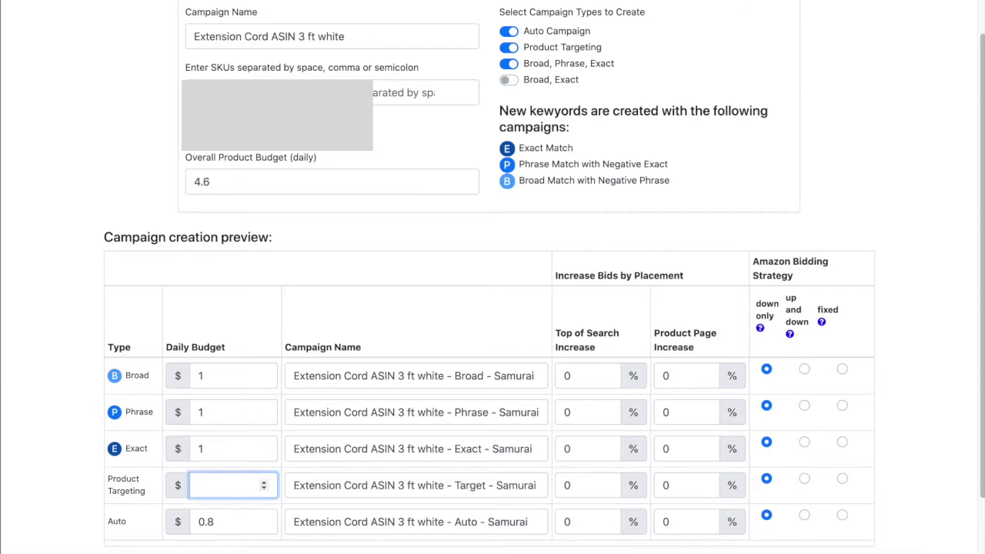
{"action": "type", "text": "1"}
{"action": "left_click", "coordinate": [228, 520]}
{"action": "key", "text": "BackSpace"}
{"action": "key", "text": "BackSpace"}
{"action": "key", "text": "BackSpace"}
{"action": "type", "text": "1"}
{"action": "left_click", "coordinate": [40, 366]}
Step: Give the Broad campaign a 100% top-of-search increase and add '100% Top' to its name
{"action": "scroll", "coordinate": [103, 333], "scroll_direction": "down", "scroll_amount": 1}
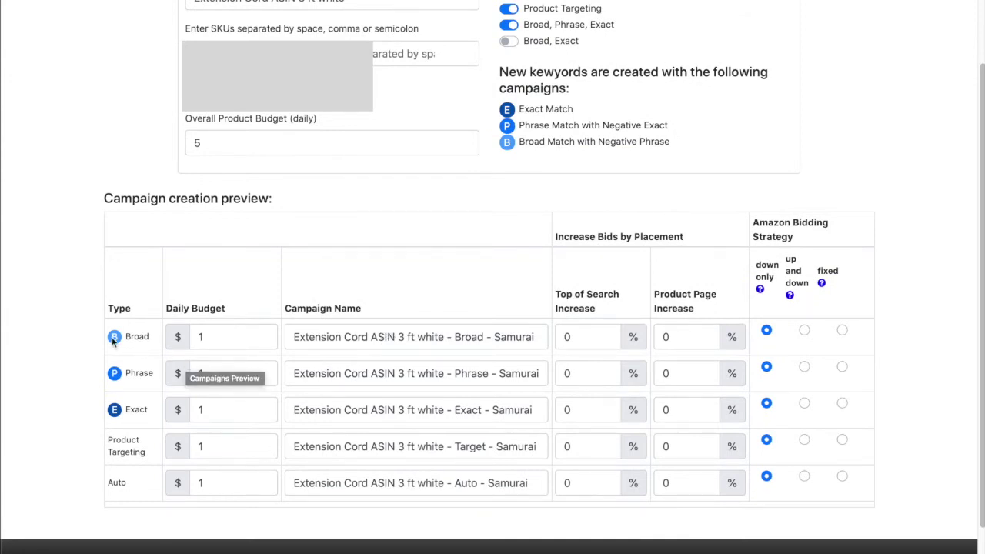
{"action": "left_click", "coordinate": [566, 337]}
{"action": "type", "text": "100"}
{"action": "left_click_drag", "start_coordinate": [600, 309], "coordinate": [554, 297]}
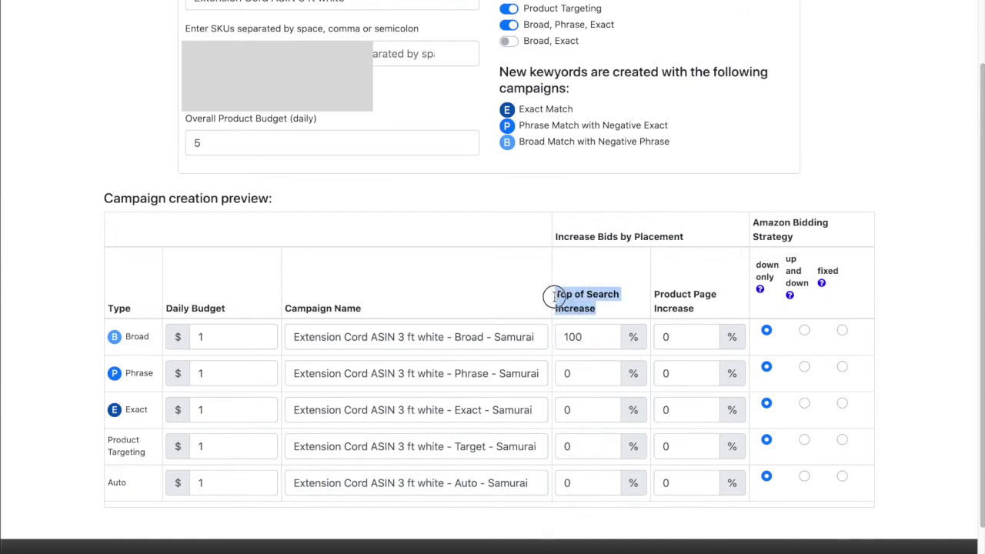
{"action": "left_click", "coordinate": [444, 337]}
{"action": "type", "text": "100% Top"}
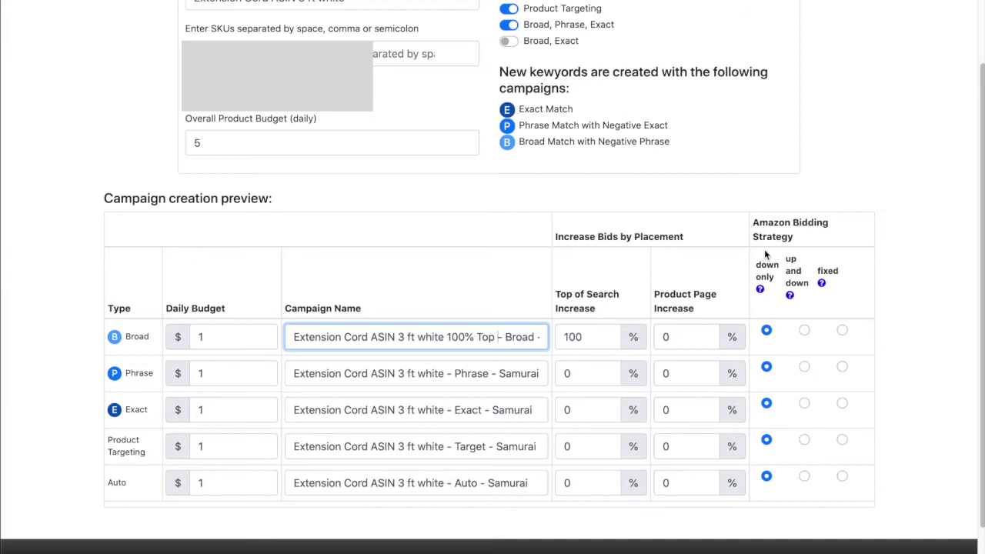
Step: Switch the Phrase campaign to fixed bidding and add 'FIXED' to its name
{"action": "left_click", "coordinate": [842, 367]}
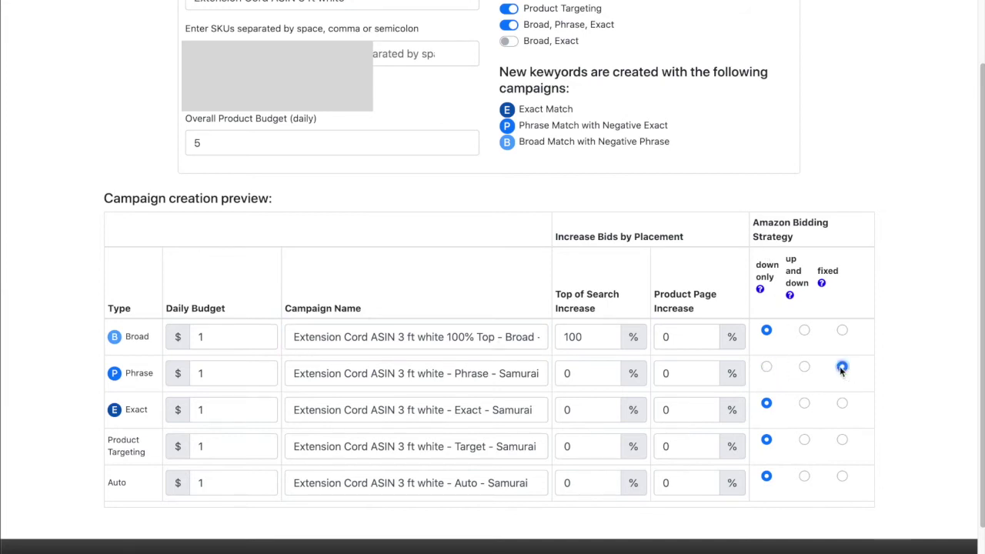
{"action": "left_click", "coordinate": [447, 373]}
{"action": "type", "text": "FIXED"}
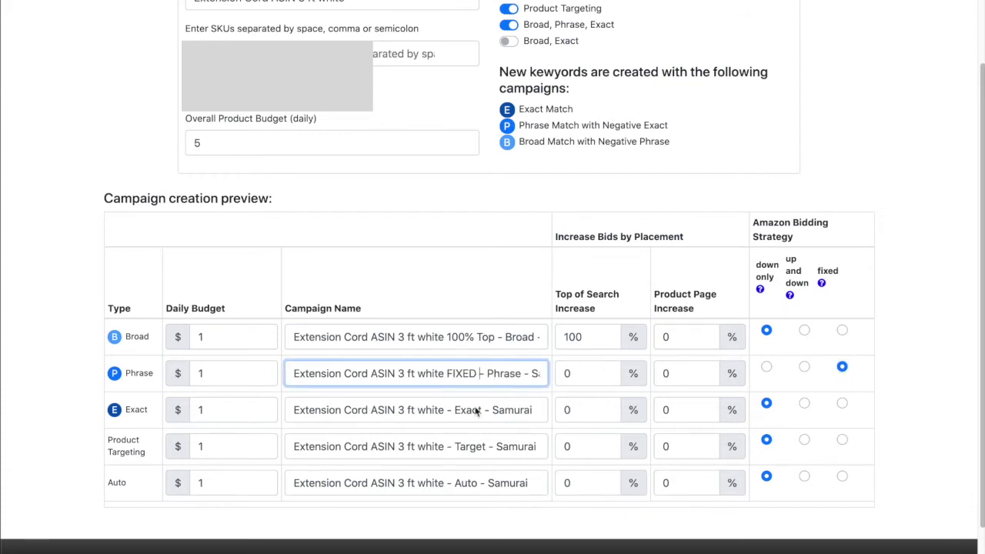
{"action": "left_click", "coordinate": [52, 394]}
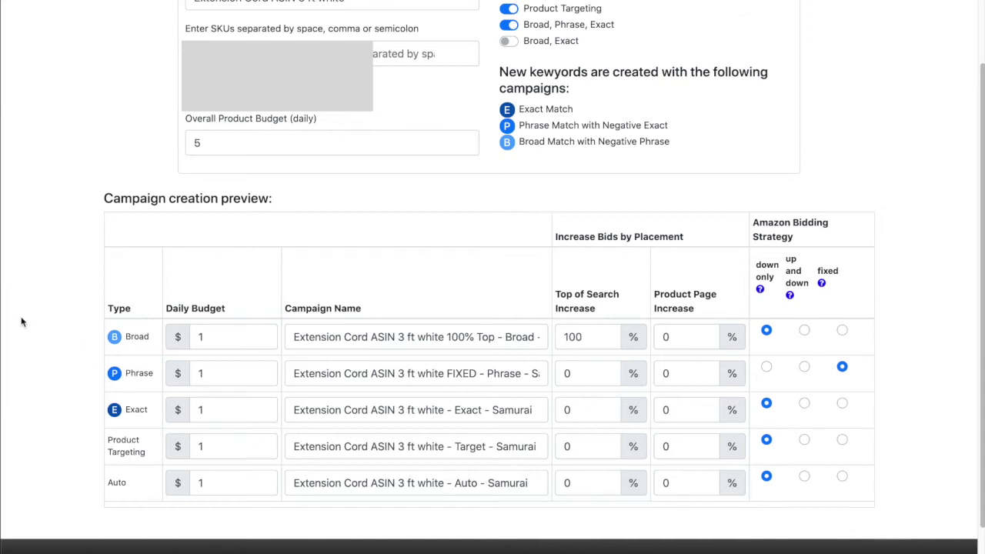
Step: Create the five campaigns with Next and wait for the Auto step's four targeting groups
{"action": "scroll", "coordinate": [32, 352], "scroll_direction": "up", "scroll_amount": 3}
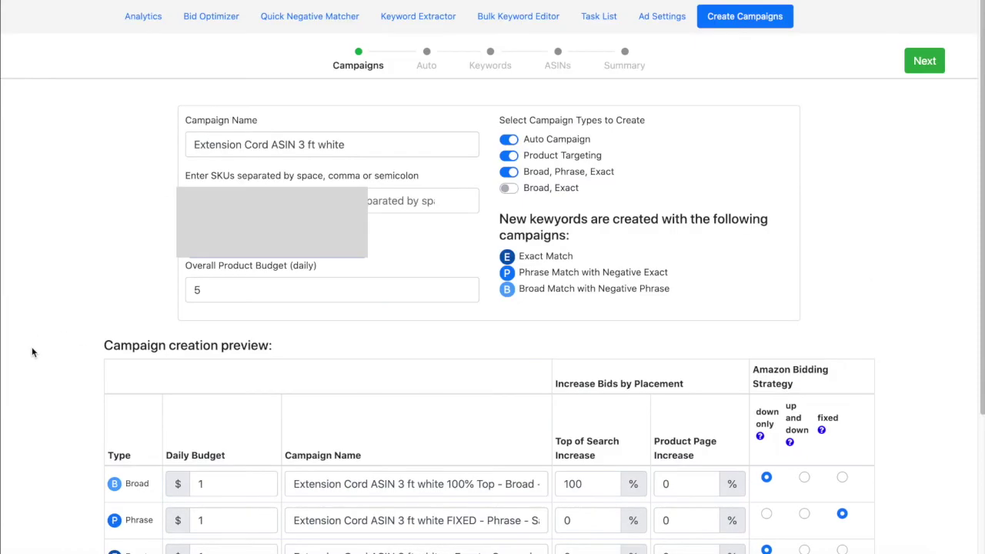
{"action": "scroll", "coordinate": [32, 352], "scroll_direction": "down", "scroll_amount": 3}
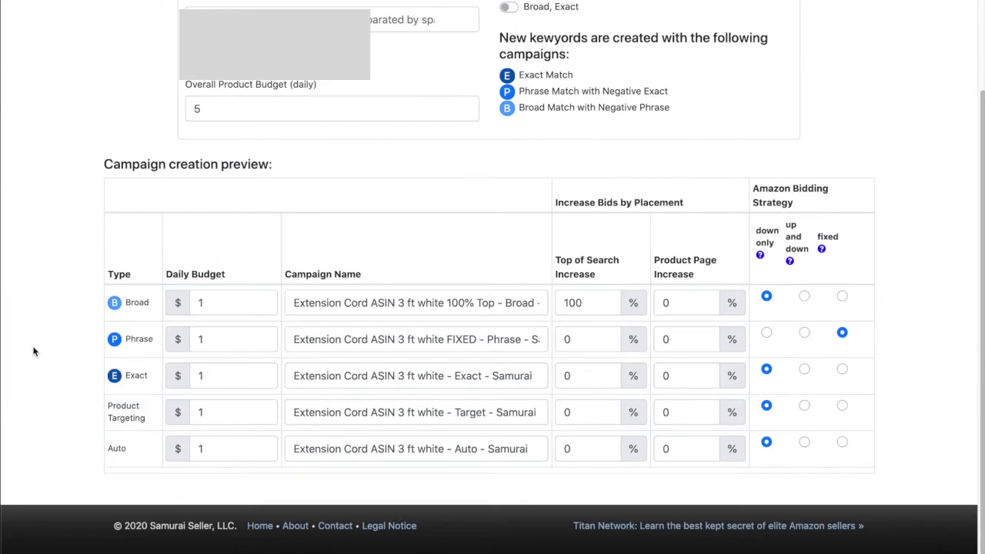
{"action": "scroll", "coordinate": [33, 352], "scroll_direction": "up", "scroll_amount": 3}
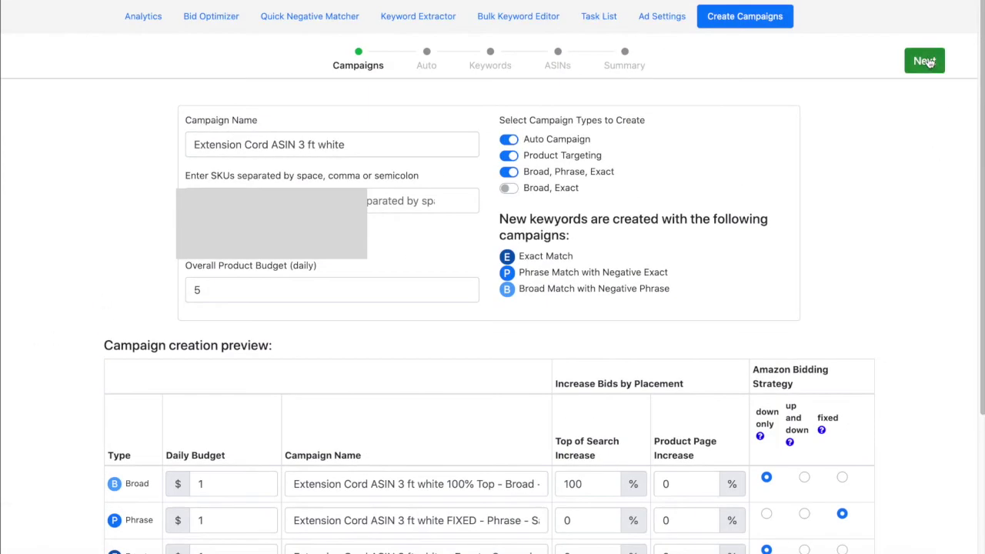
{"action": "left_click", "coordinate": [925, 63]}
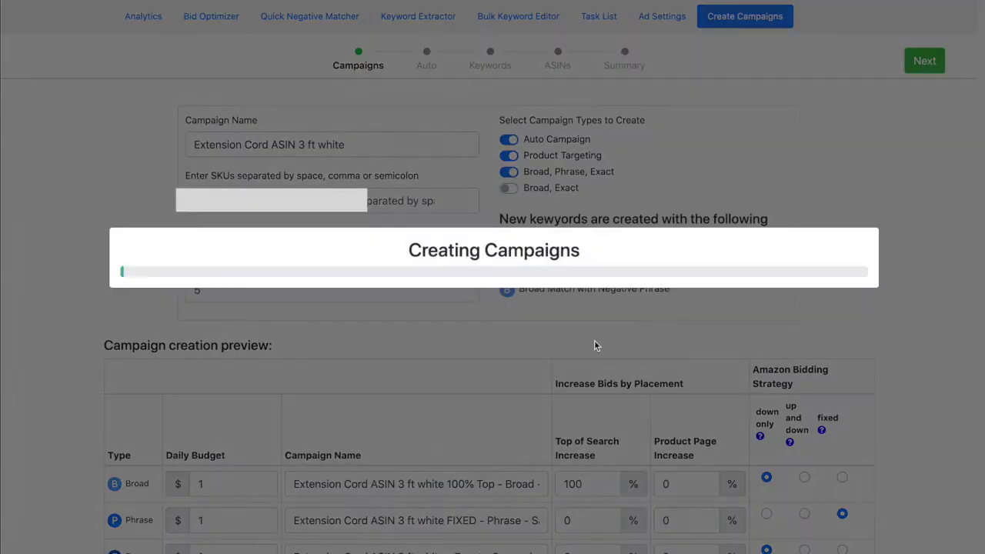
{"action": "left_click_drag", "start_coordinate": [589, 249], "coordinate": [395, 250]}
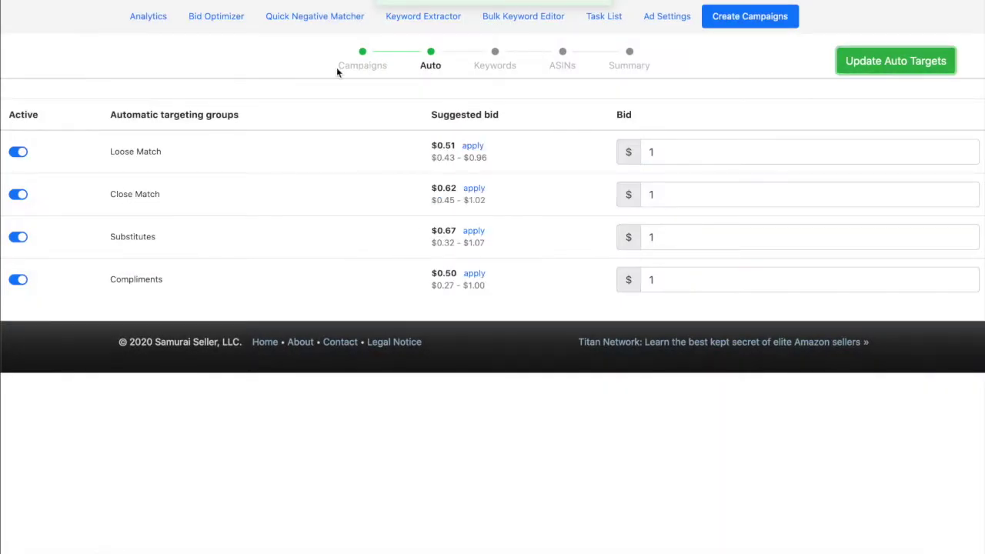
Step: Turn off Loose Match, apply Close Match's suggested 0.62 bid and set Substitutes to 0.82
{"action": "left_click_drag", "start_coordinate": [337, 68], "coordinate": [659, 72]}
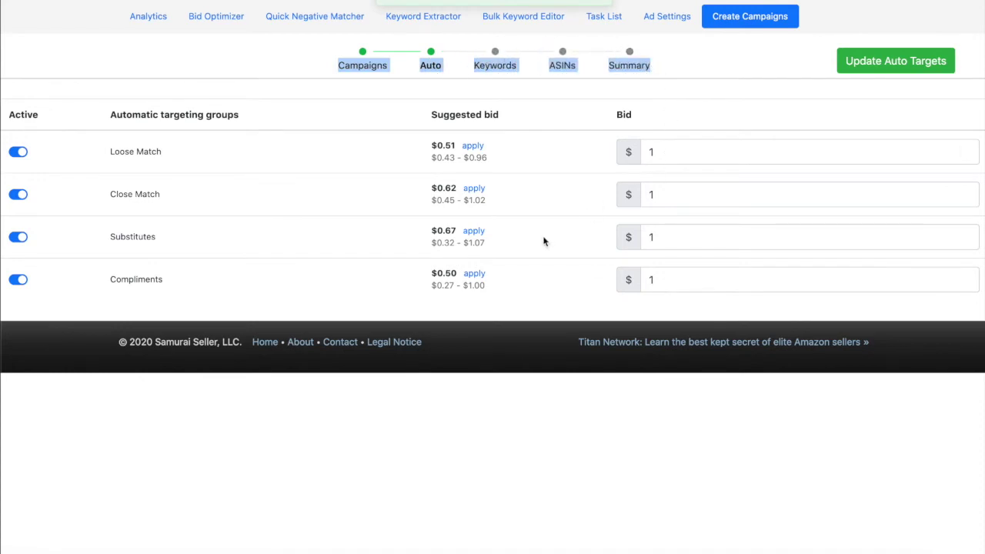
{"action": "left_click", "coordinate": [258, 64]}
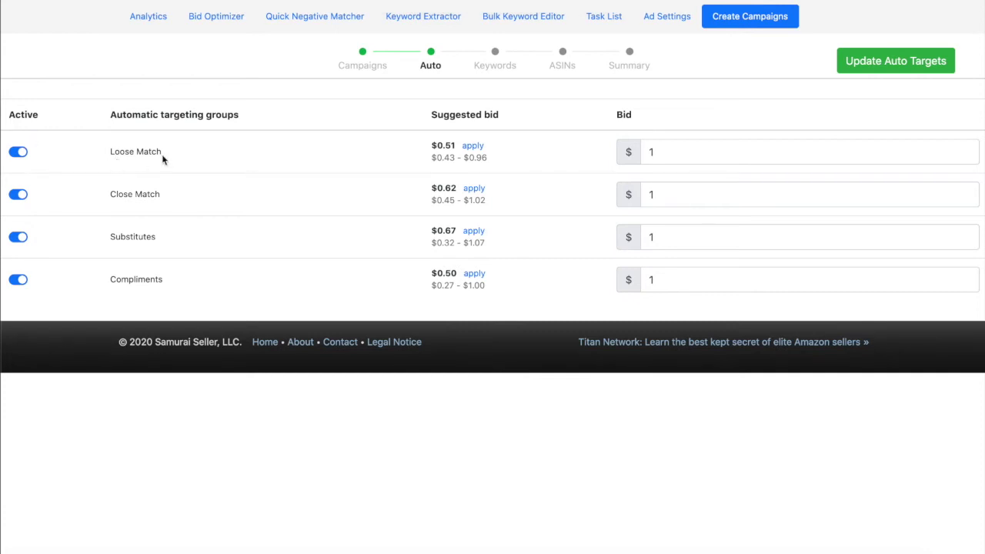
{"action": "left_click", "coordinate": [17, 153]}
{"action": "left_click", "coordinate": [475, 190]}
{"action": "left_click", "coordinate": [676, 239]}
{"action": "key", "text": "BackSpace"}
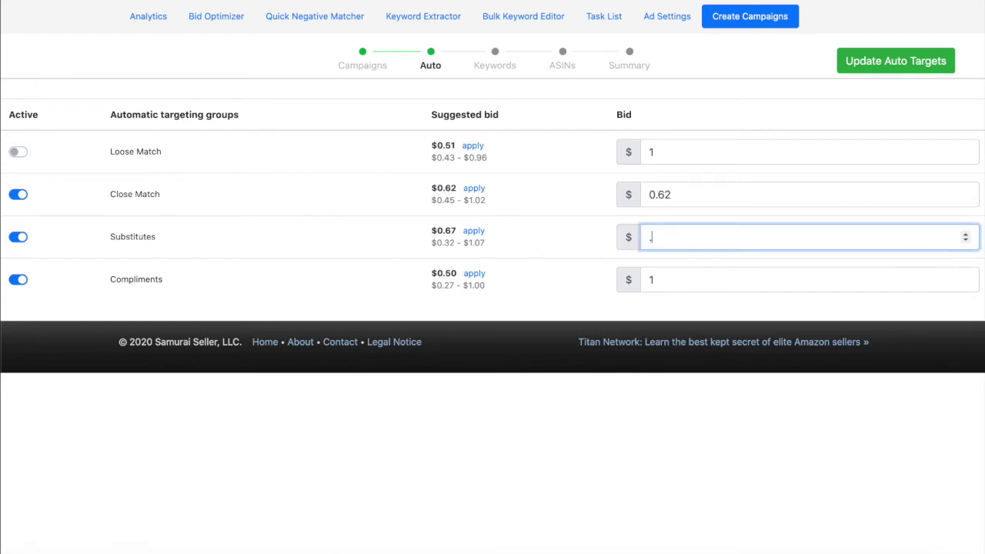
{"action": "type", "text": "0.82"}
Step: Leave the Compliments bid at 1 and save the auto targets with Update Auto Targets
{"action": "double_click", "coordinate": [143, 280]}
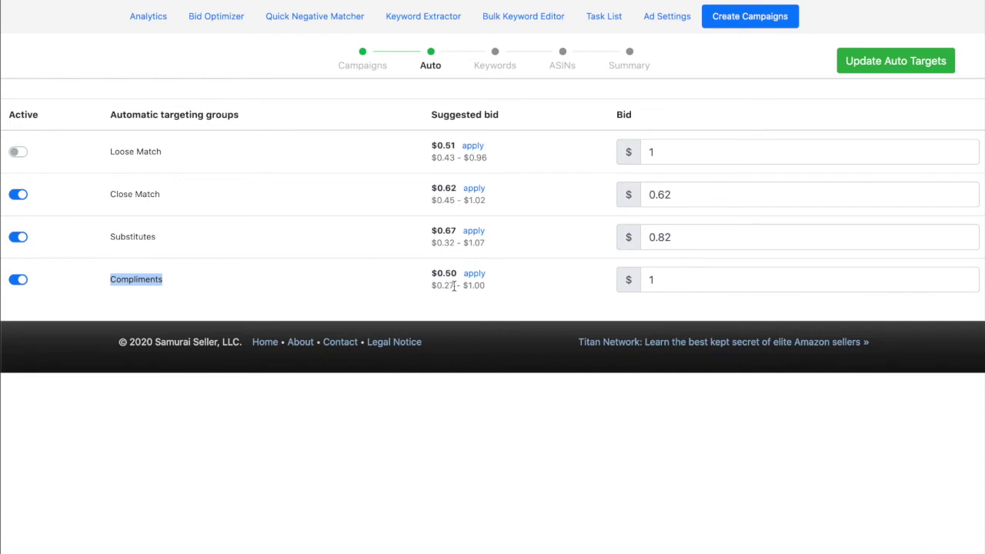
{"action": "left_click", "coordinate": [453, 286]}
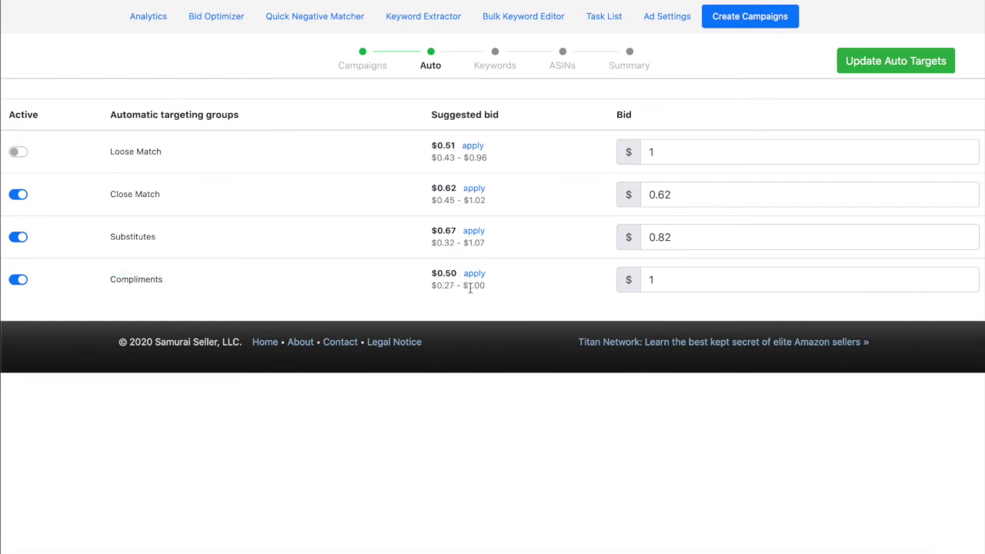
{"action": "left_click_drag", "start_coordinate": [464, 285], "coordinate": [492, 290]}
{"action": "left_click", "coordinate": [671, 280]}
{"action": "left_click", "coordinate": [572, 315]}
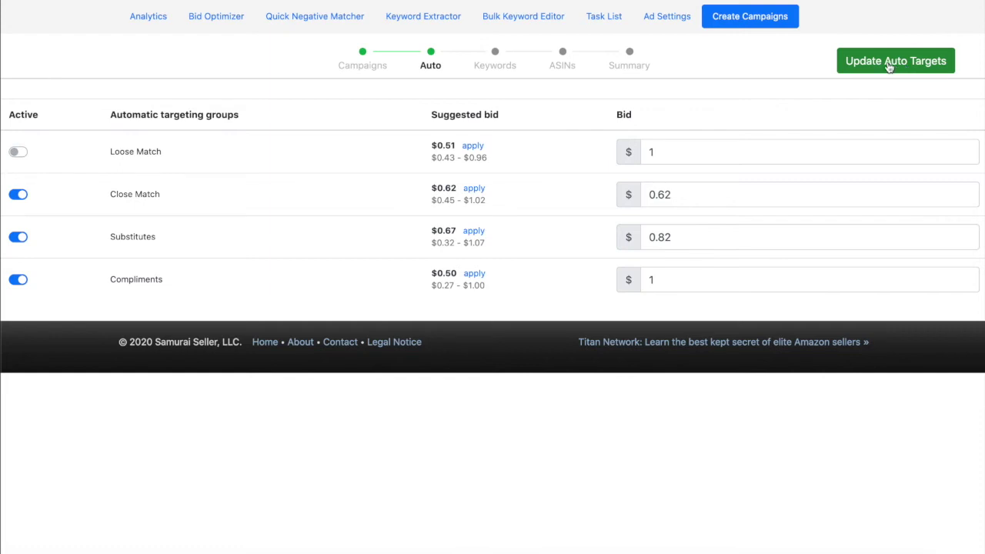
{"action": "left_click", "coordinate": [900, 63]}
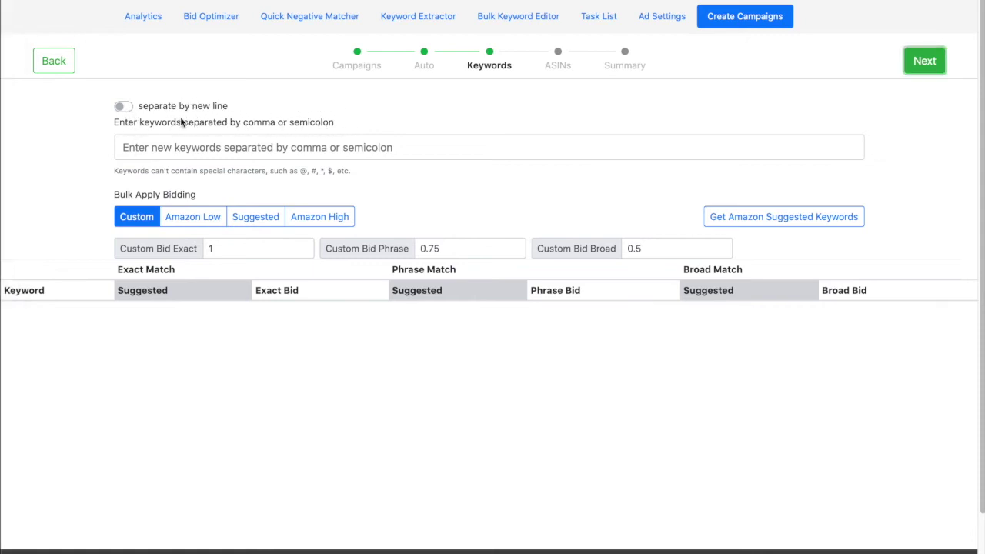
Step: Paste the keyword list one per line, ending with extension cable and extension cord 3 ft
{"action": "left_click_drag", "start_coordinate": [177, 123], "coordinate": [253, 132]}
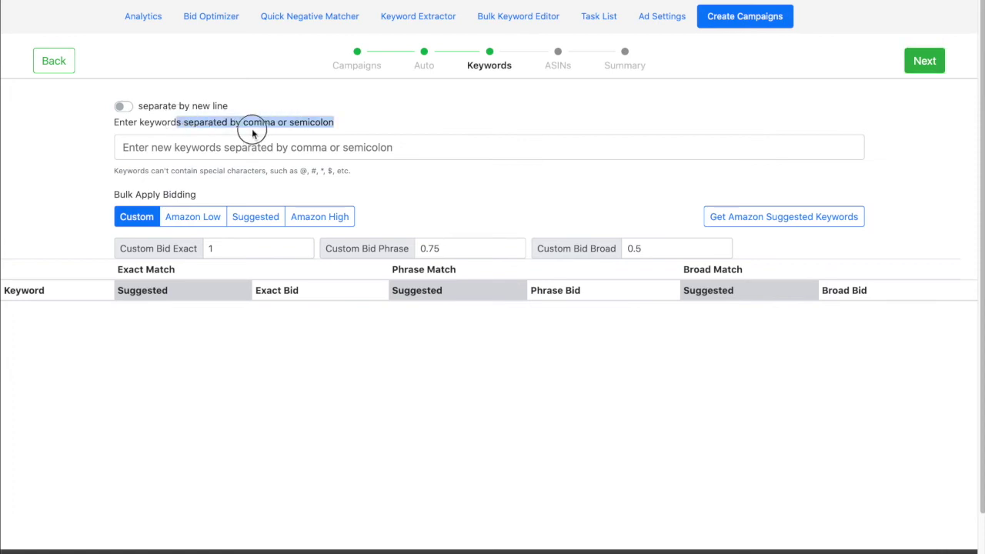
{"action": "left_click", "coordinate": [127, 111]}
{"action": "left_click", "coordinate": [143, 138]}
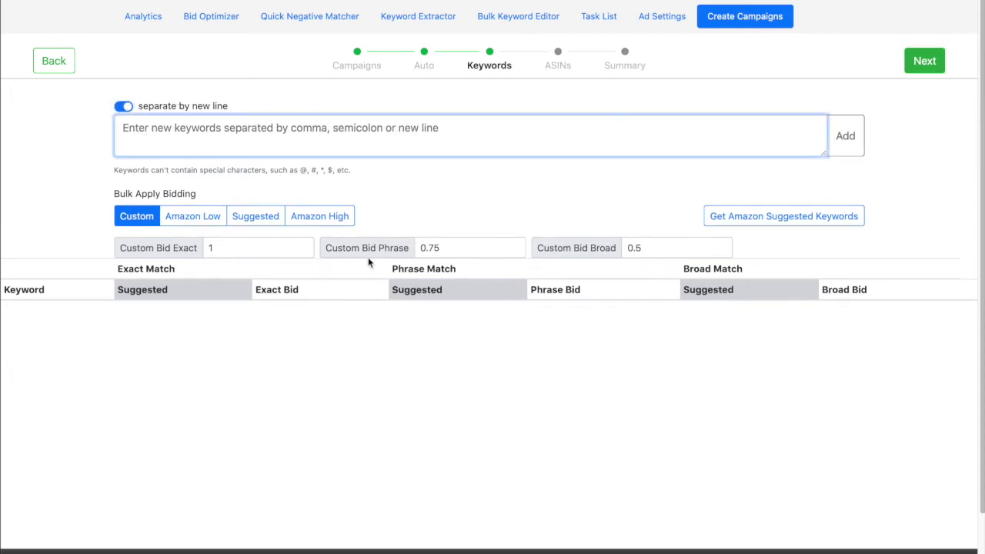
{"action": "key", "text": "ctrl+v"}
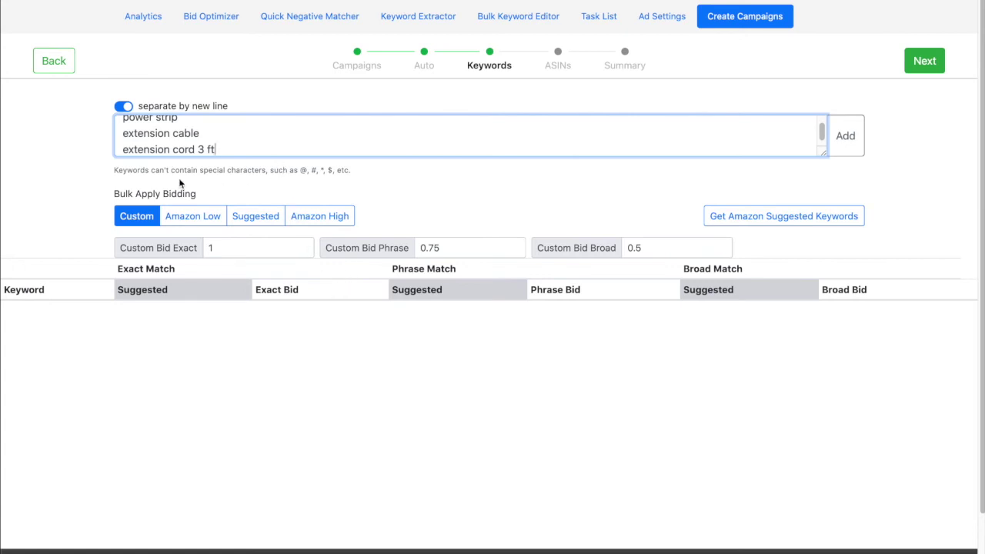
{"action": "left_click_drag", "start_coordinate": [112, 171], "coordinate": [357, 176]}
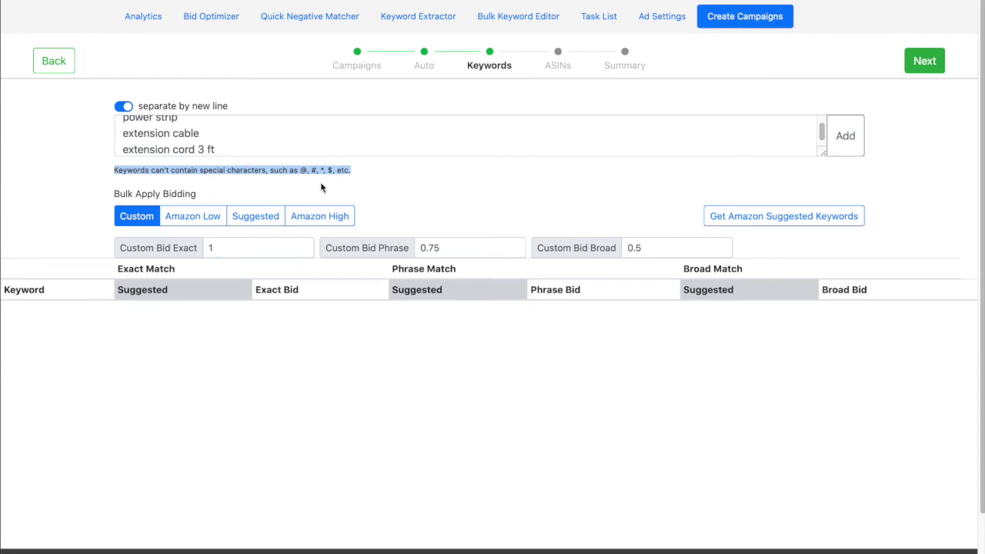
{"action": "left_click_drag", "start_coordinate": [206, 149], "coordinate": [230, 150]}
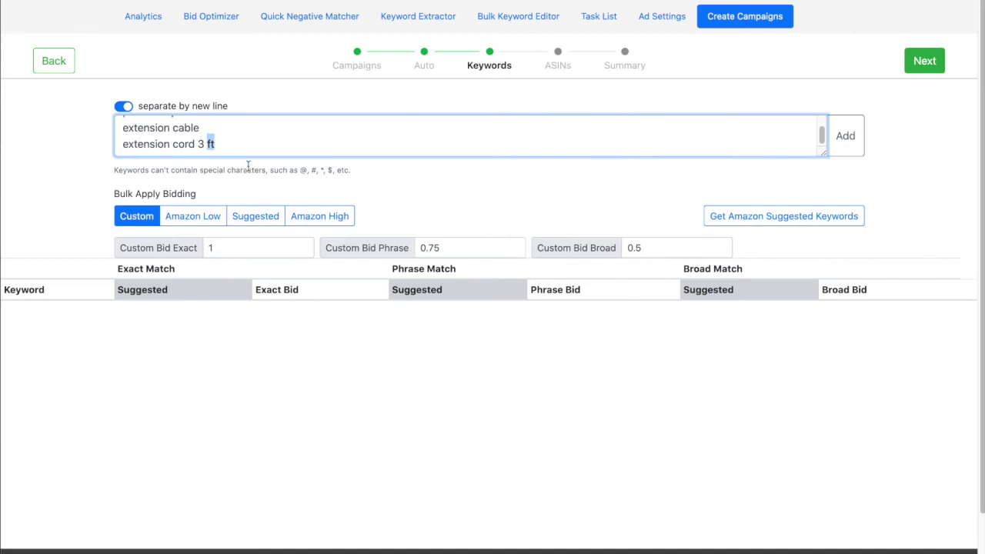
{"action": "type", "text": "'"}
{"action": "type", "text": "ft"}
{"action": "left_click", "coordinate": [370, 178]}
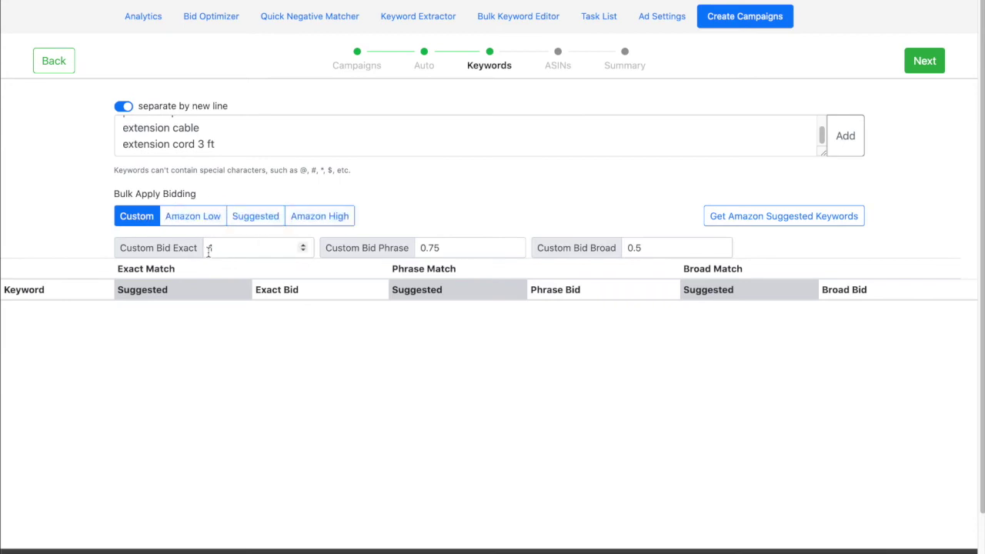
Step: Lower the custom phrase bid to 0.7
{"action": "left_click", "coordinate": [225, 249]}
{"action": "left_click", "coordinate": [449, 249]}
{"action": "key", "text": "BackSpace"}
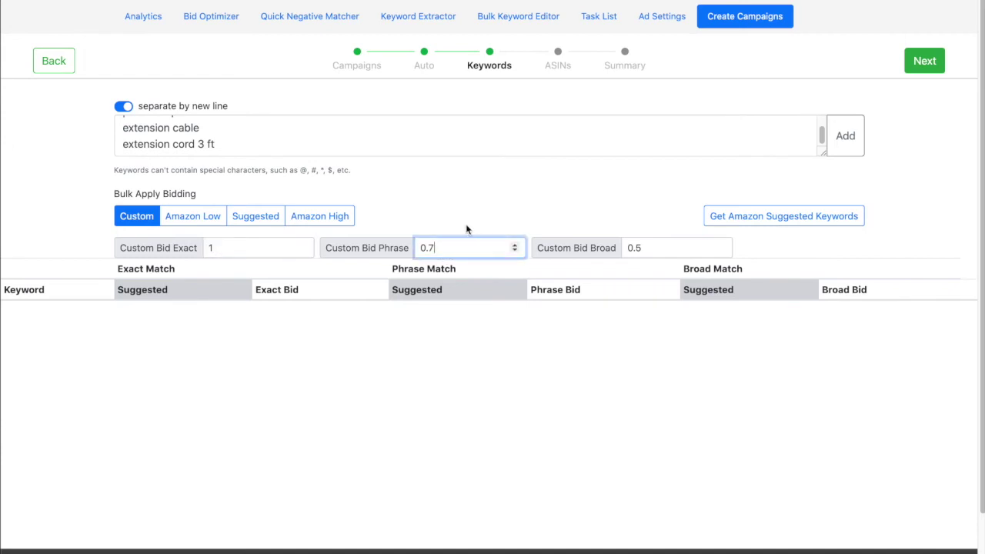
{"action": "left_click", "coordinate": [663, 248]}
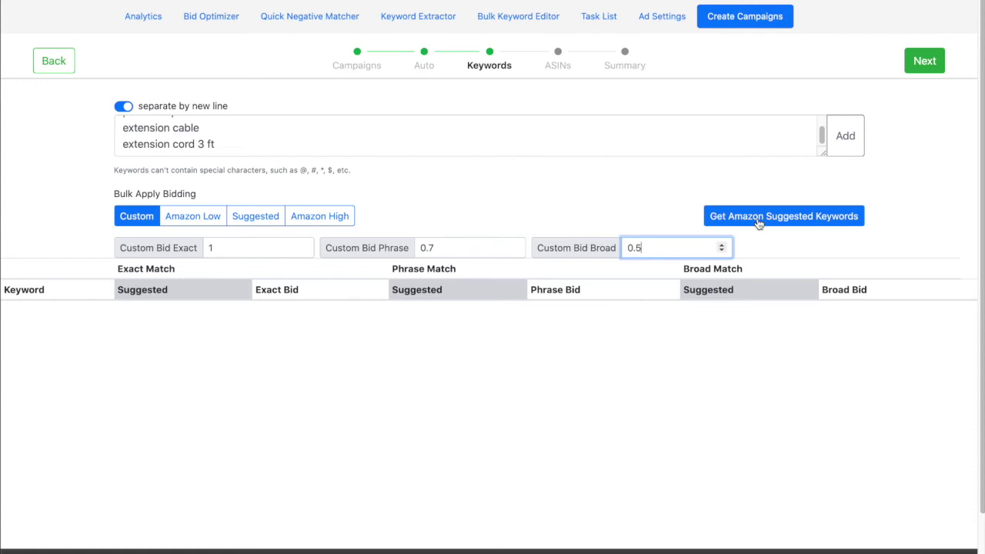
{"action": "left_click", "coordinate": [584, 200]}
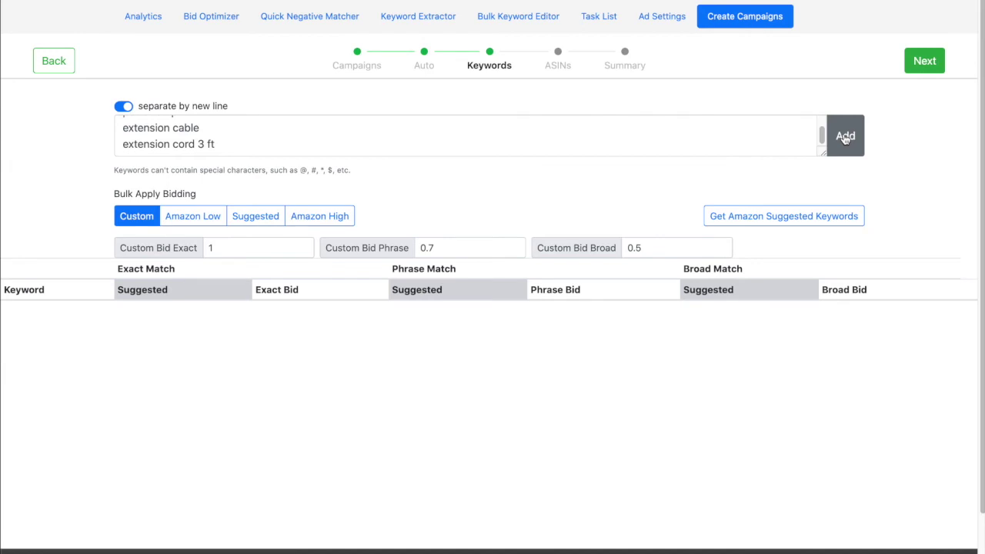
Step: Add power strip, extension cable and extension cord 3 ft to the bid table and bulk-apply suggested bids
{"action": "left_click", "coordinate": [844, 137]}
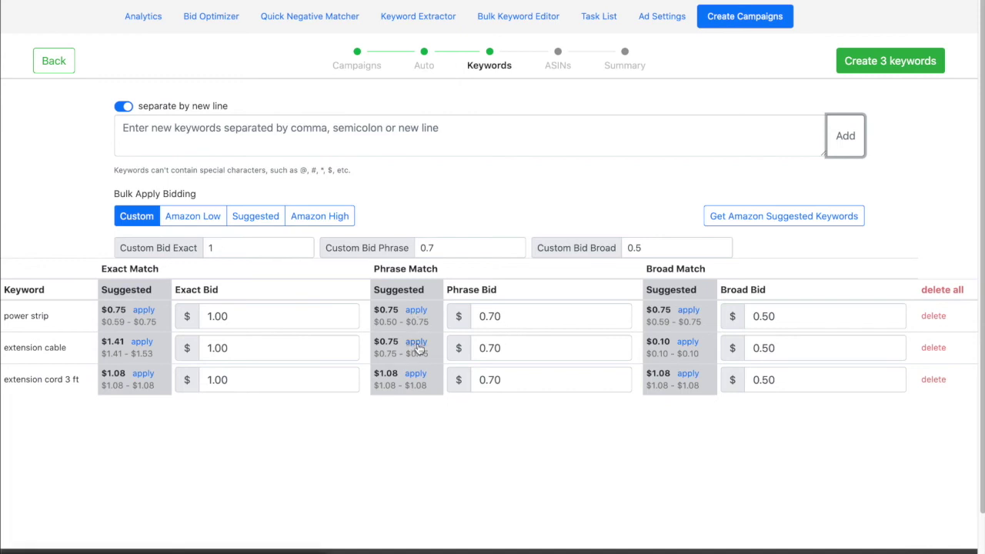
{"action": "left_click", "coordinate": [416, 348]}
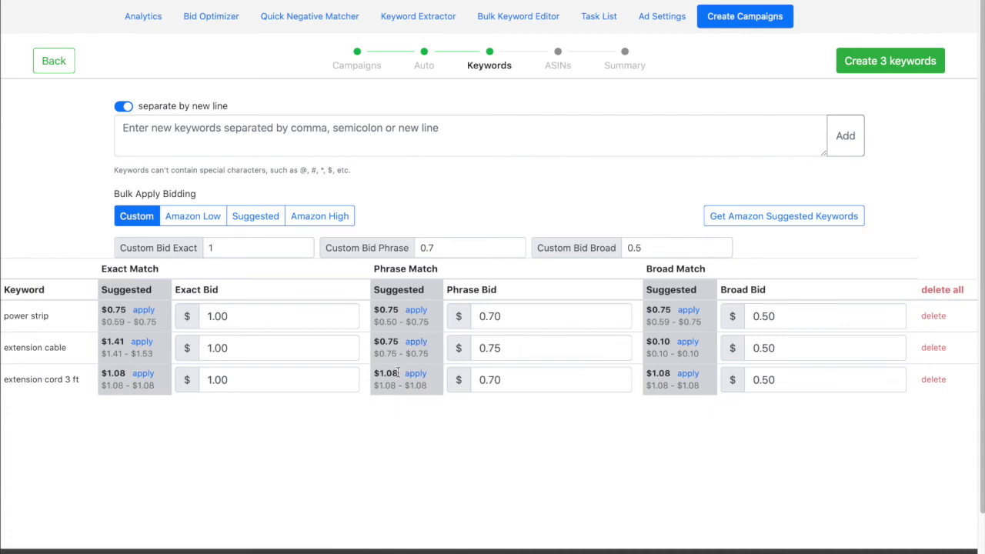
{"action": "left_click", "coordinate": [512, 379]}
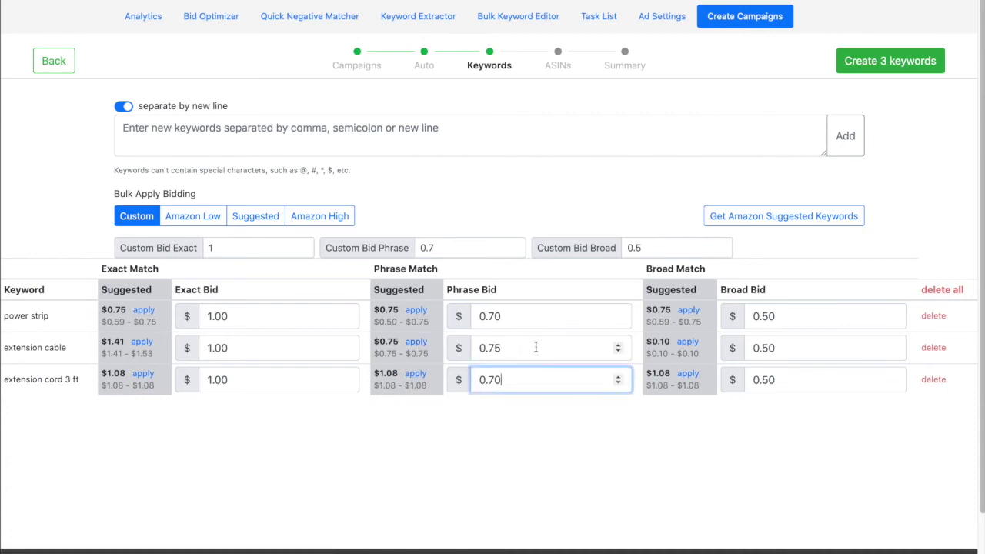
{"action": "key", "text": "BackSpace"}
{"action": "key", "text": "BackSpace"}
{"action": "type", "text": "82"}
{"action": "left_click", "coordinate": [567, 182]}
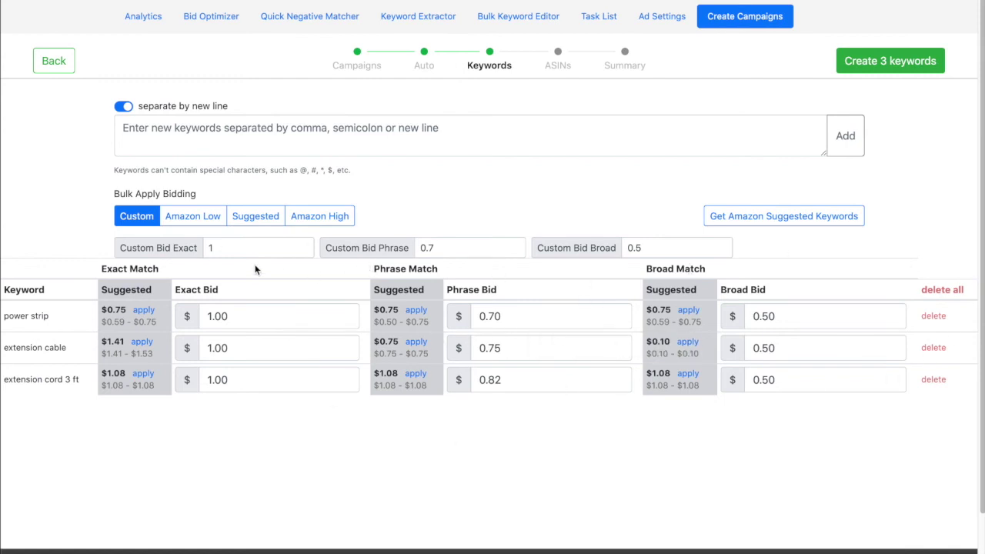
{"action": "left_click", "coordinate": [255, 216]}
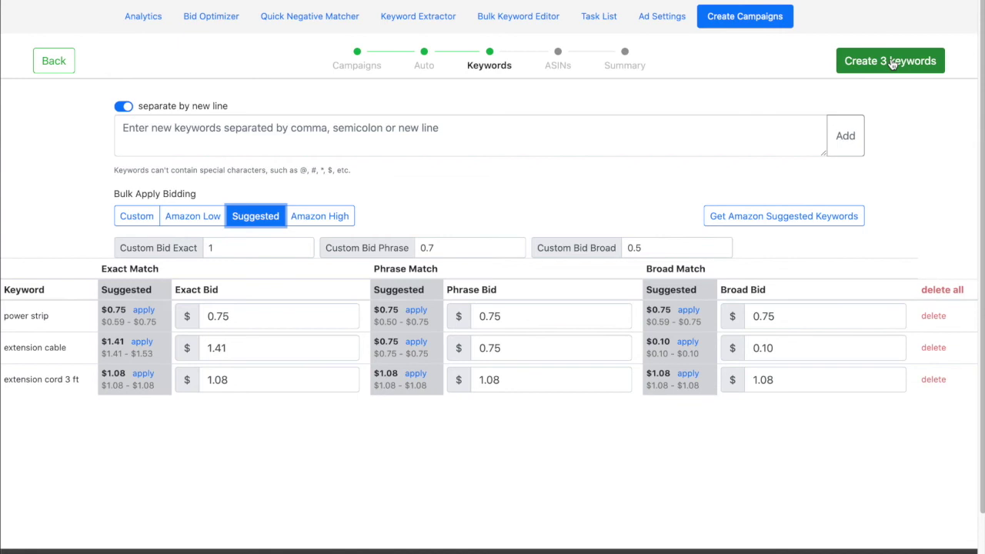
Step: Create the 3 keywords and wait for the empty ASINs step to load
{"action": "left_click", "coordinate": [891, 61]}
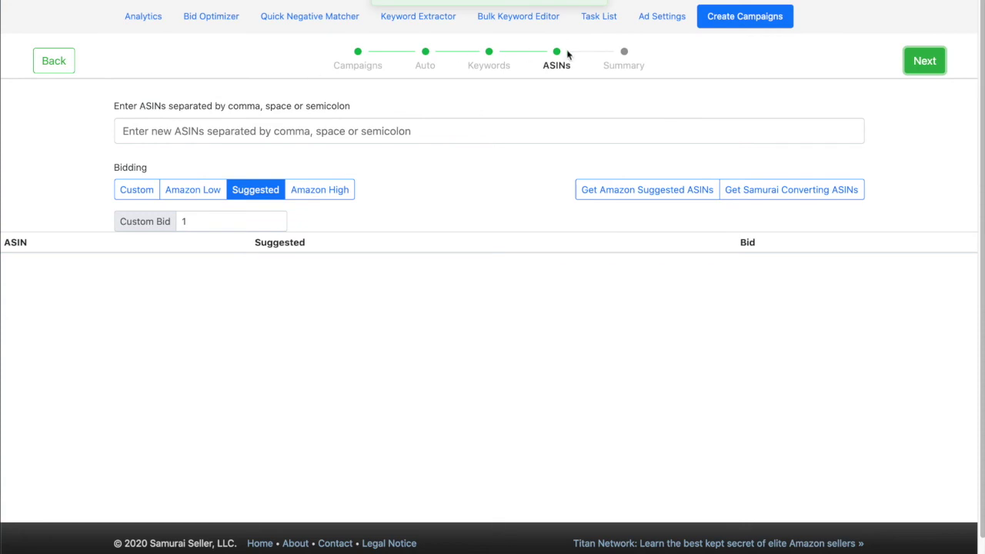
{"action": "left_click_drag", "start_coordinate": [572, 69], "coordinate": [543, 69]}
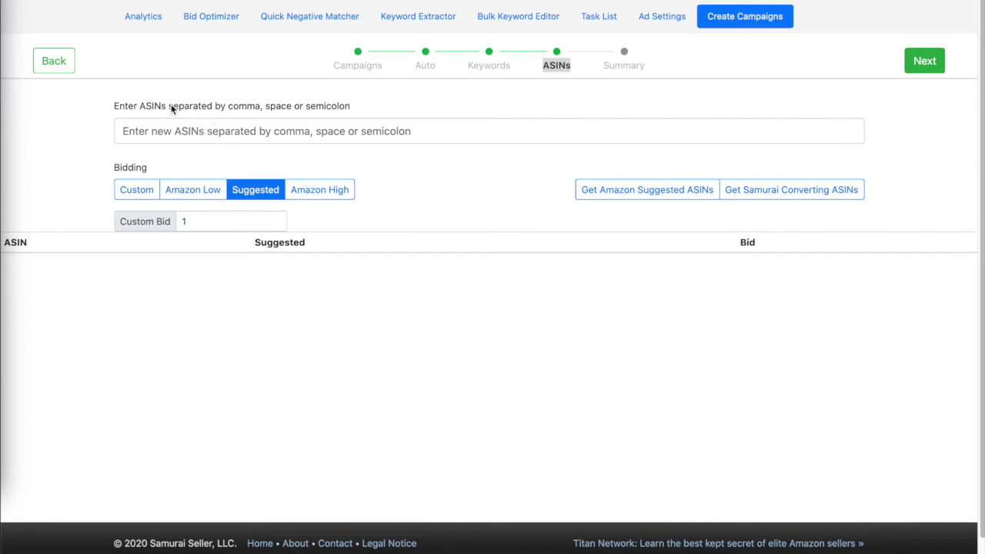
Step: Paste the four competitor ASINs into the ASIN targeting field
{"action": "left_click", "coordinate": [373, 108]}
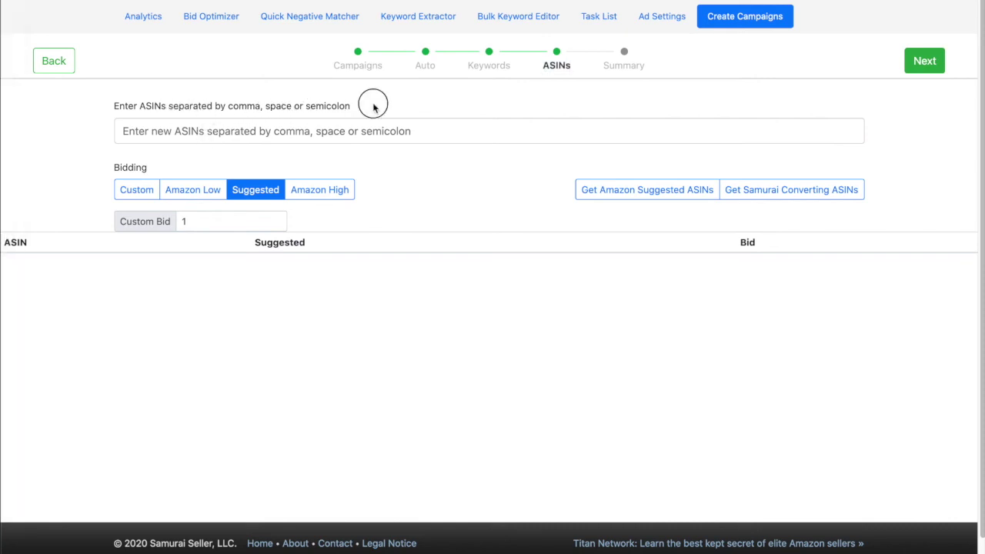
{"action": "left_click_drag", "start_coordinate": [373, 108], "coordinate": [161, 136]}
{"action": "left_click", "coordinate": [160, 136]}
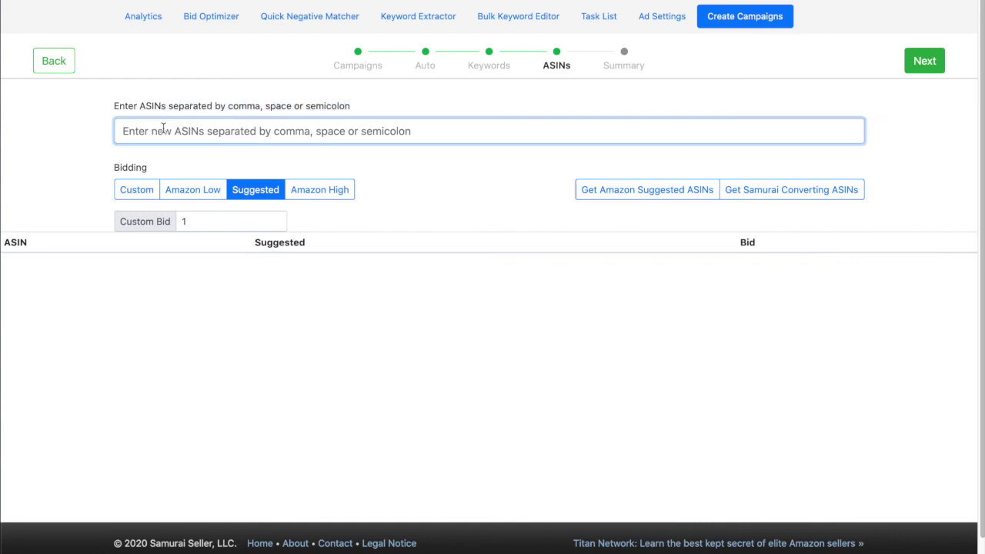
{"action": "type", "text": "B01M4J5EG1 B07ZTXCXYT B0175ZSUOK B079RWVVN5"}
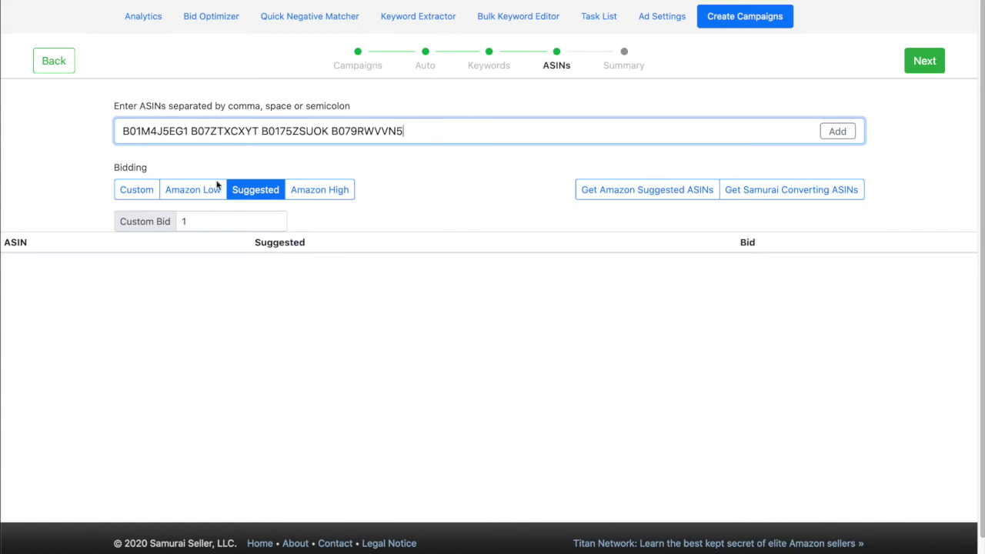
Step: Switch ASIN bidding to Custom and lower the custom bid from 1 to 0.92
{"action": "left_click", "coordinate": [208, 222]}
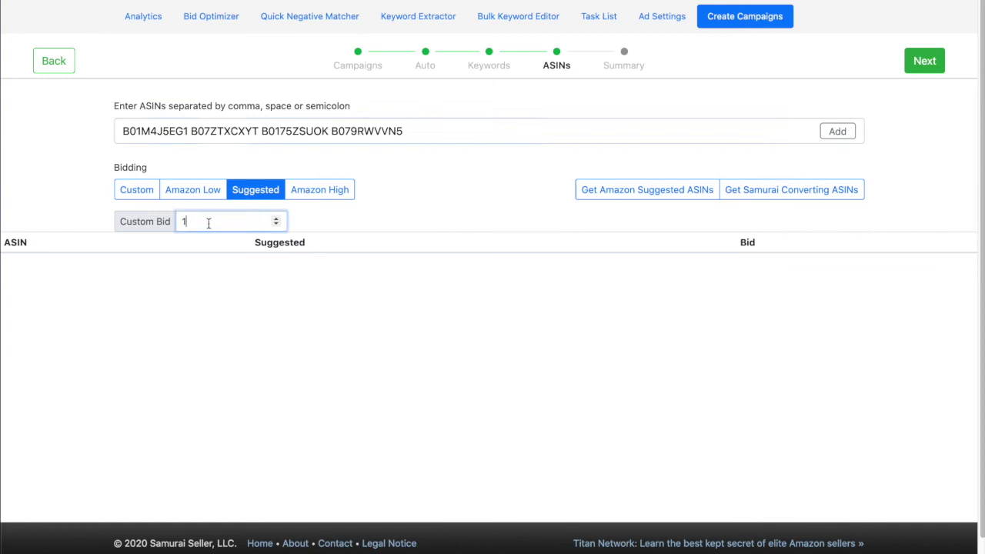
{"action": "left_click", "coordinate": [142, 194]}
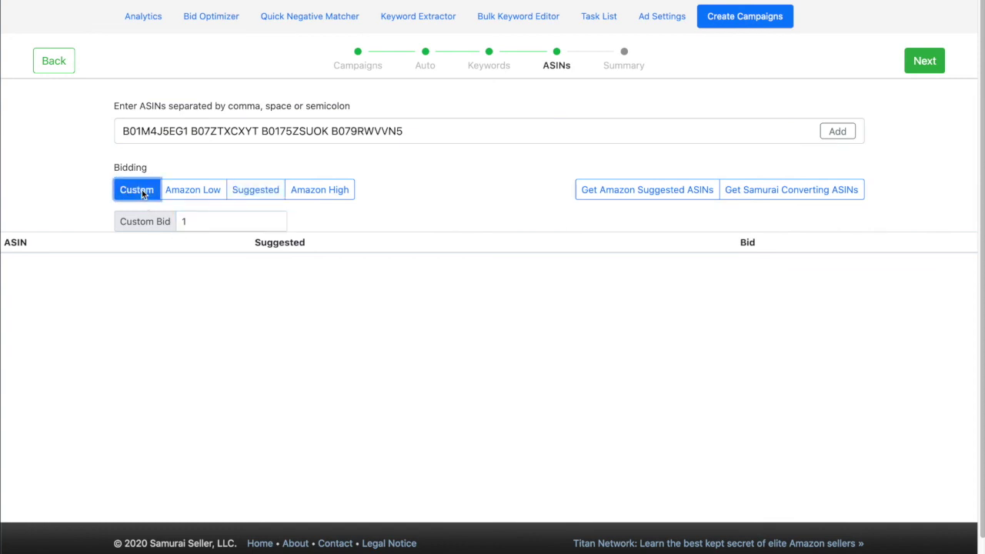
{"action": "left_click", "coordinate": [207, 222]}
{"action": "key", "text": "BackSpace"}
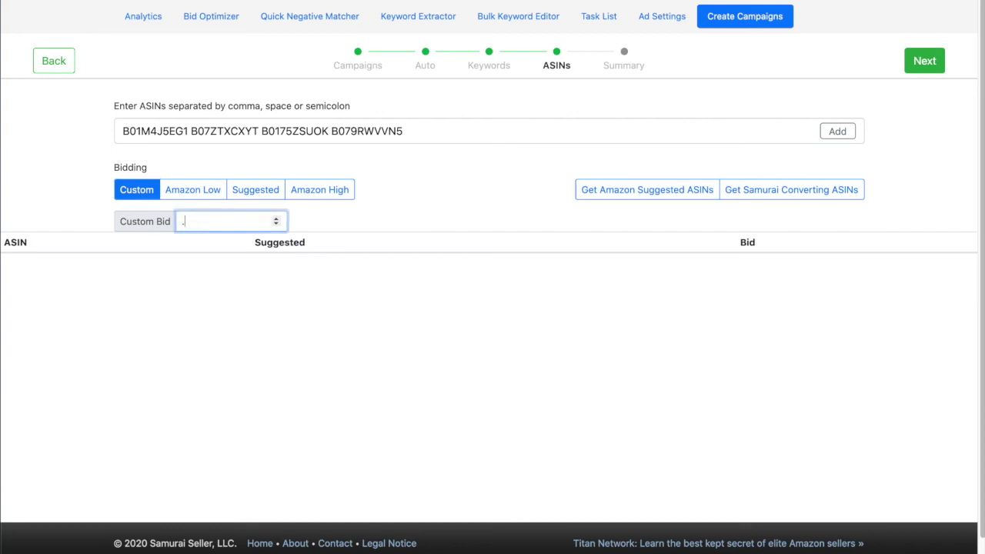
{"action": "type", "text": "0.92"}
{"action": "left_click", "coordinate": [479, 177]}
{"action": "mouse_move", "coordinate": [203, 192]}
{"action": "left_mouse_down"}
{"action": "mouse_move", "coordinate": [252, 193]}
{"action": "mouse_move", "coordinate": [203, 198]}
{"action": "left_mouse_up"}
{"action": "left_click", "coordinate": [334, 189]}
{"action": "left_click", "coordinate": [326, 190]}
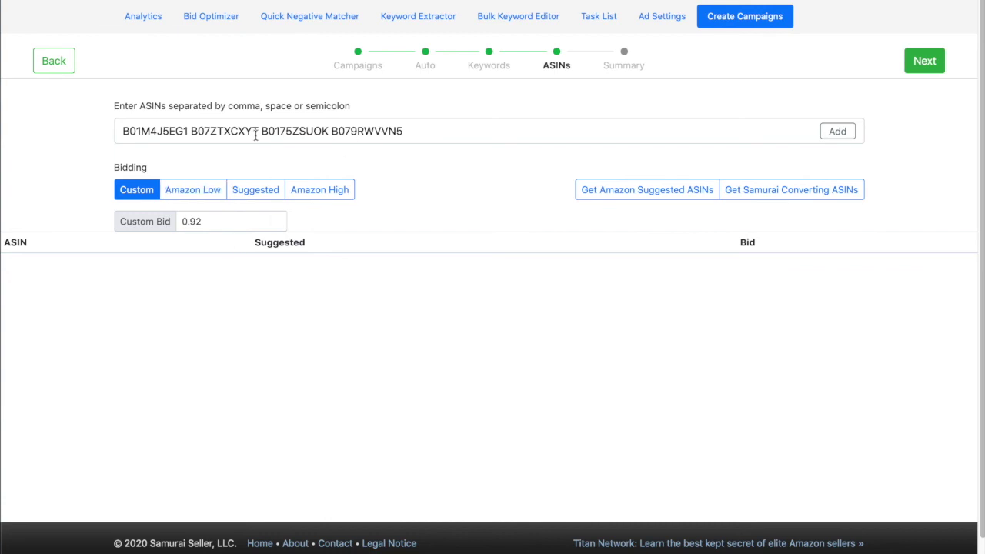
Step: Add the four ASINs as targets at 0.92 each, check their suggested bids, and create the 4 targets
{"action": "left_click", "coordinate": [837, 132]}
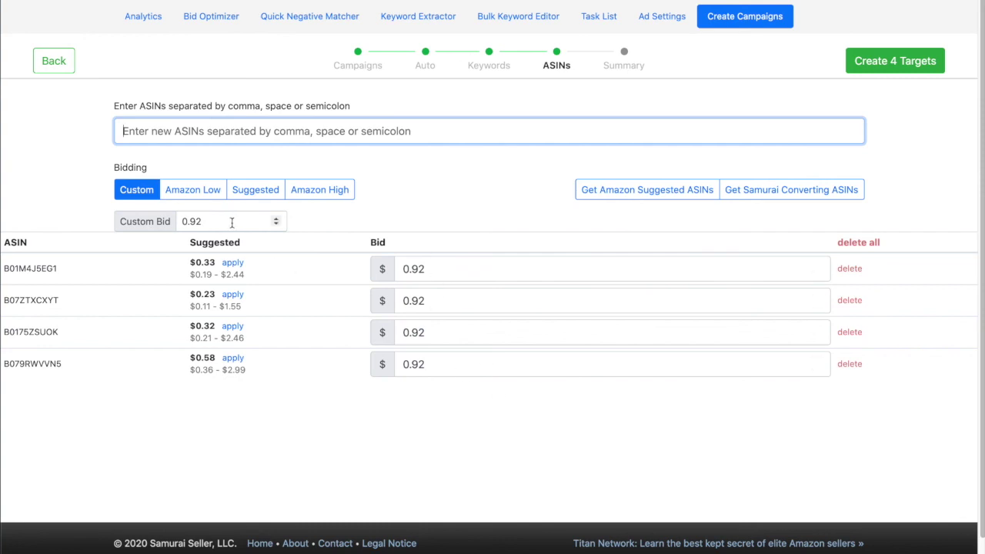
{"action": "double_click", "coordinate": [186, 220]}
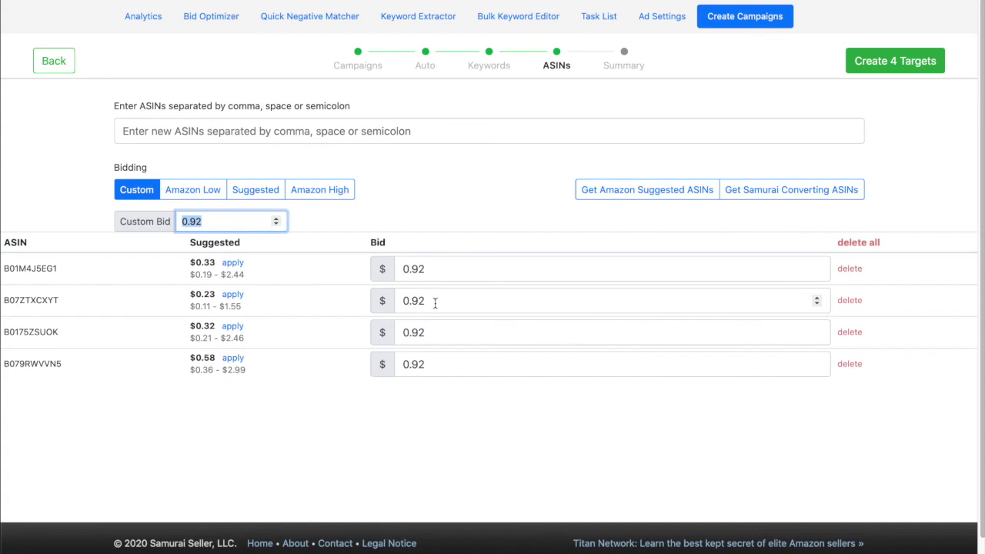
{"action": "left_click_drag", "start_coordinate": [190, 306], "coordinate": [246, 312]}
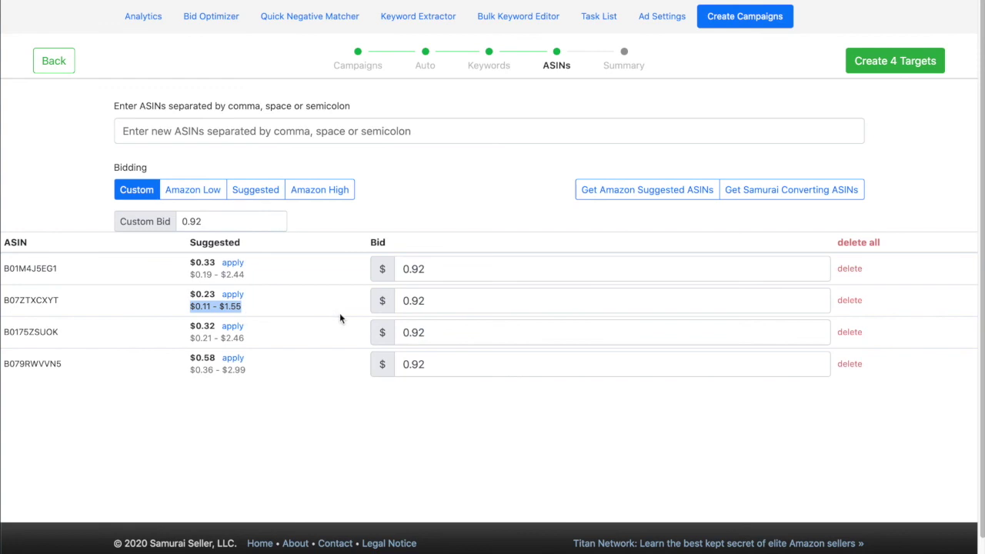
{"action": "double_click", "coordinate": [417, 302]}
{"action": "left_click", "coordinate": [522, 161]}
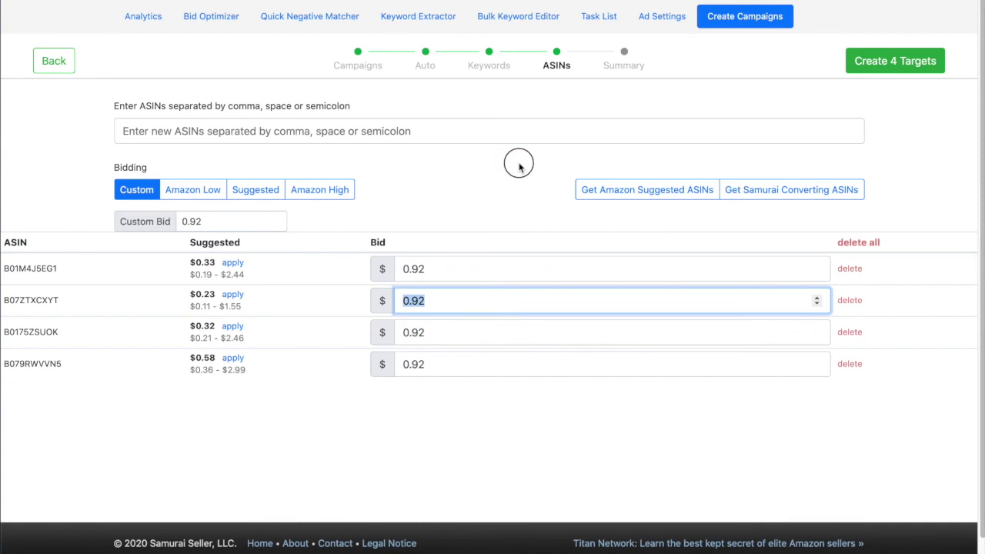
{"action": "left_click", "coordinate": [908, 65]}
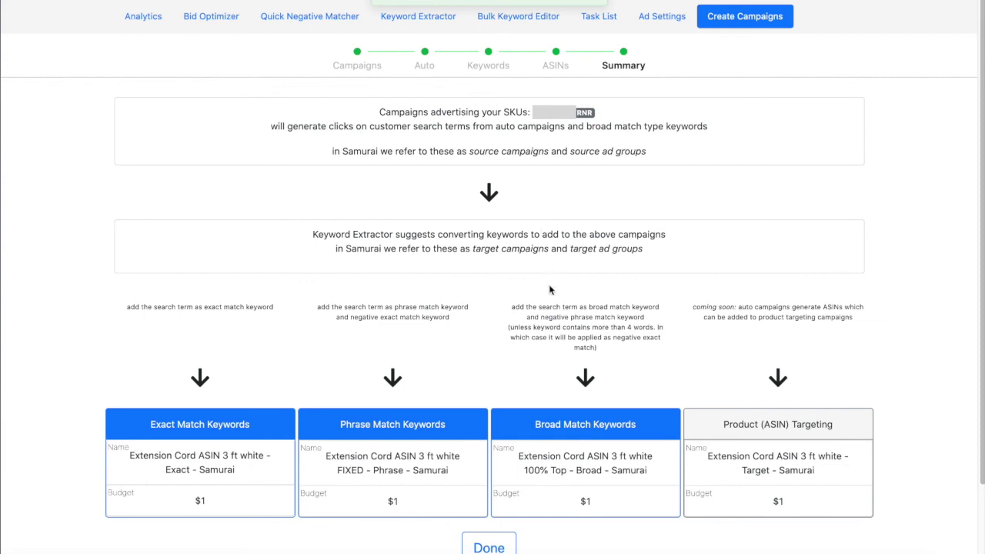
Step: Review the Exact, Phrase, Broad and Product Targeting campaigns at $1 budgets, then finish with Done
{"action": "scroll", "coordinate": [606, 336], "scroll_direction": "down", "scroll_amount": 1}
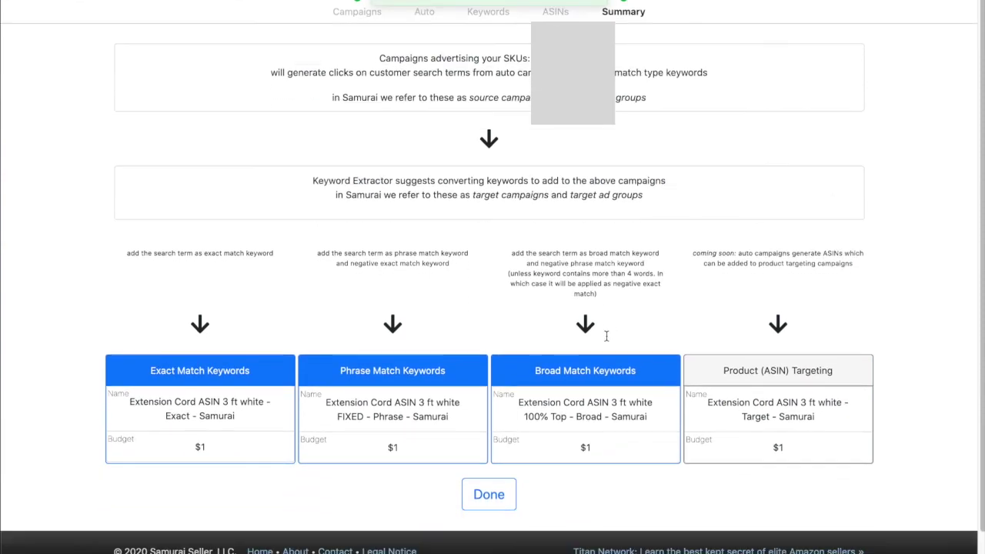
{"action": "scroll", "coordinate": [607, 335], "scroll_direction": "up", "scroll_amount": 1}
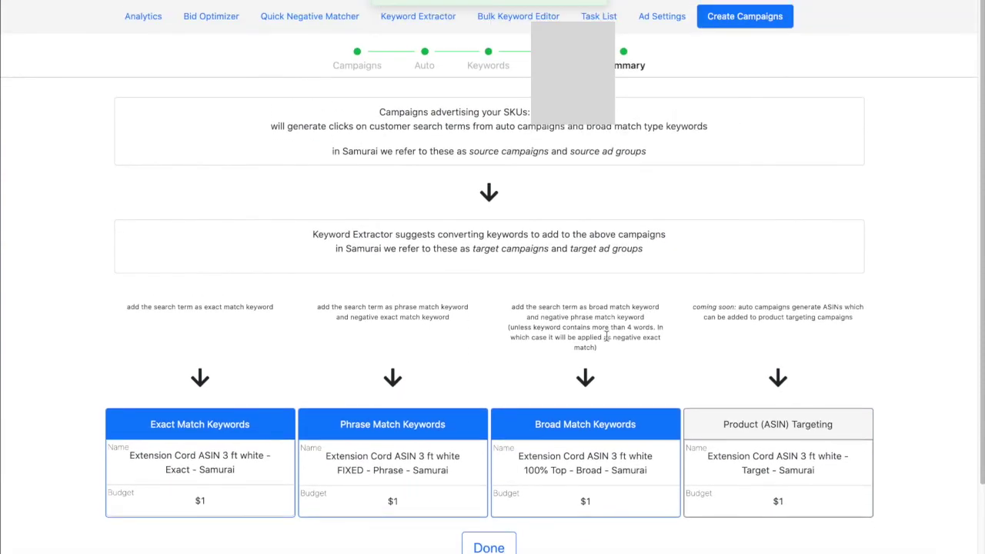
{"action": "scroll", "coordinate": [606, 336], "scroll_direction": "down", "scroll_amount": 1}
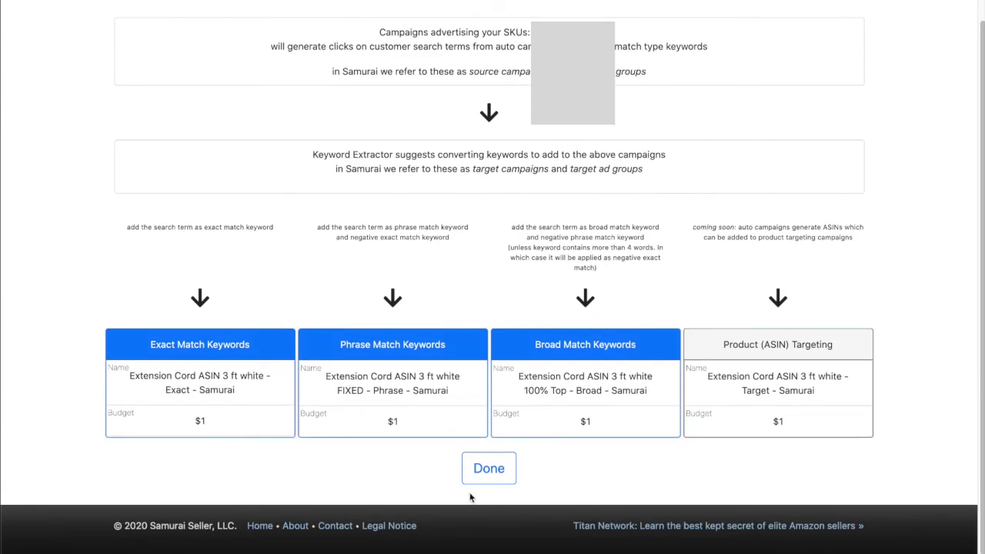
{"action": "left_click", "coordinate": [484, 468]}
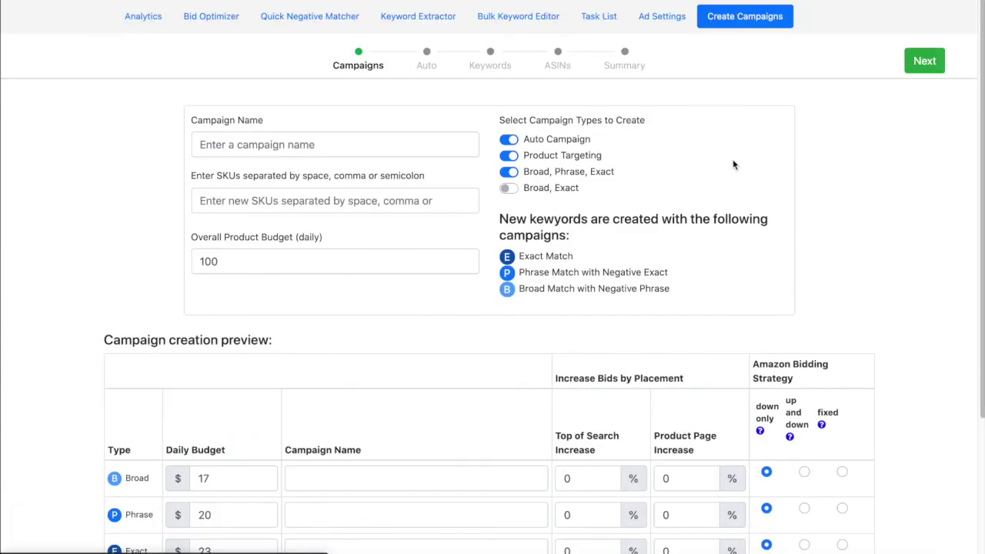